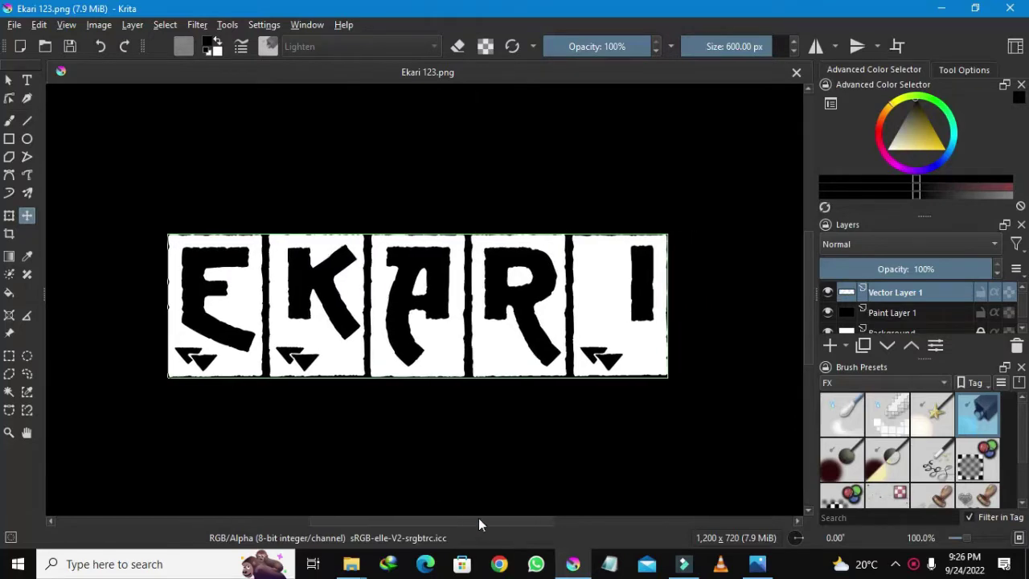
- Switch to the Ekaari' folder in File Explorer, refresh it and open the image ekafdfdriiiyy
{"action": "left_click", "coordinate": [939, 9]}
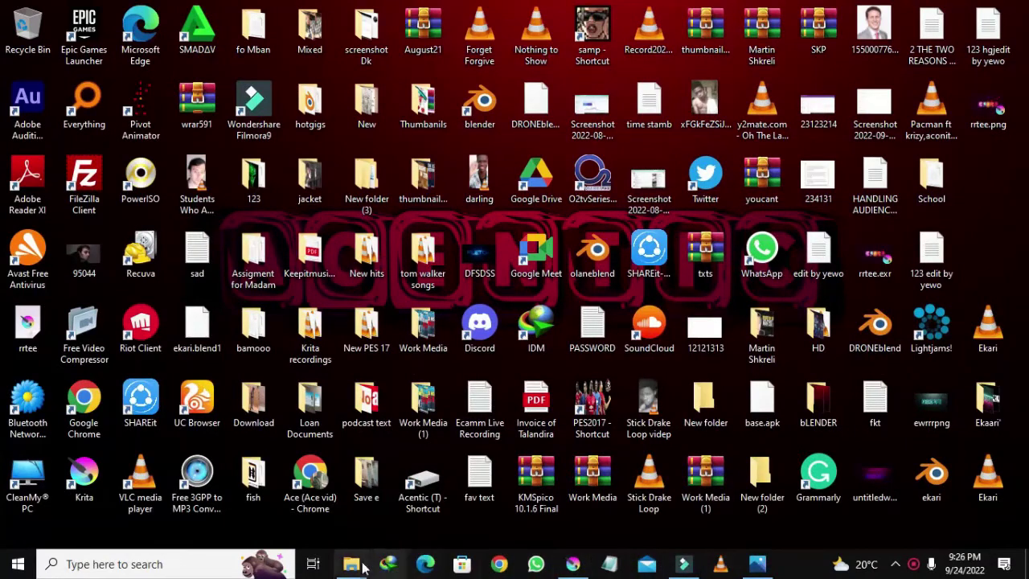
{"action": "mouse_move", "coordinate": [351, 564]}
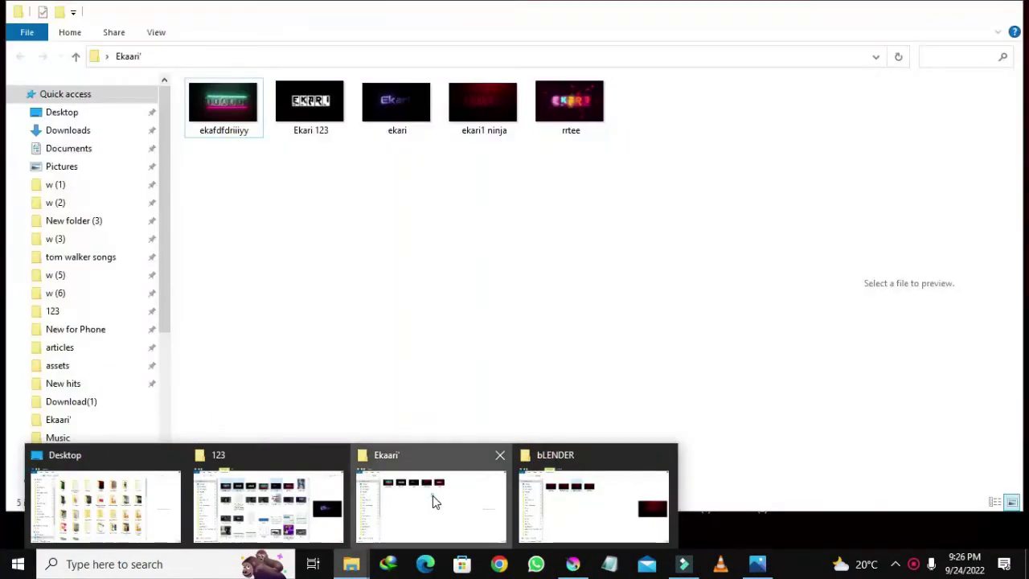
{"action": "left_click", "coordinate": [433, 495]}
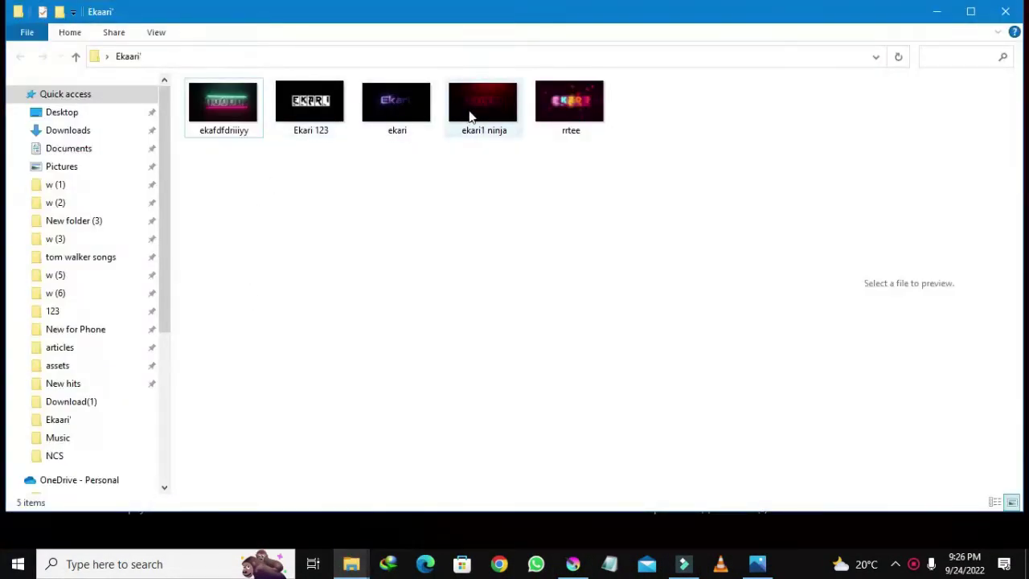
{"action": "right_click", "coordinate": [377, 207]}
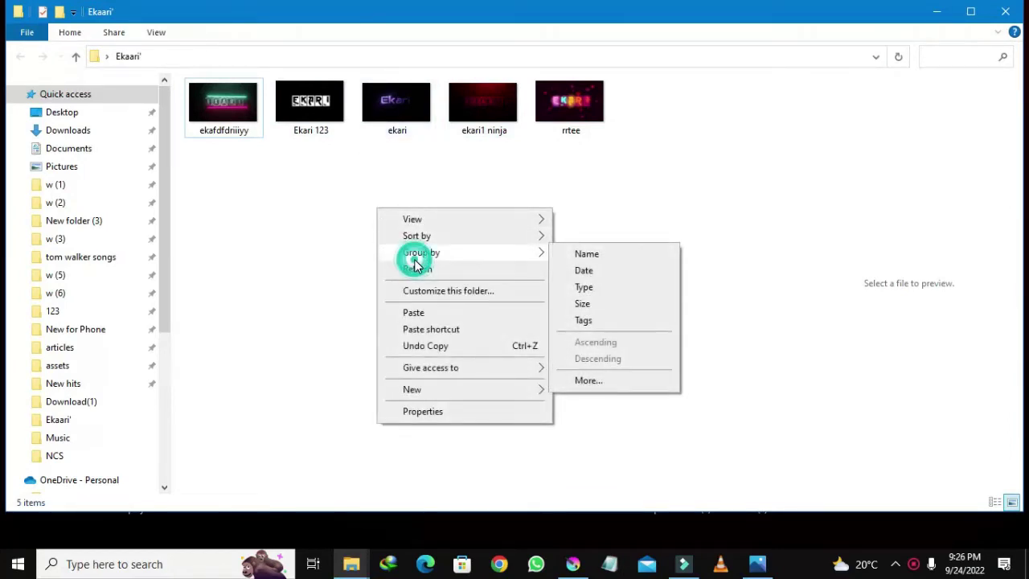
{"action": "left_click", "coordinate": [416, 270]}
{"action": "left_click", "coordinate": [250, 119]}
{"action": "double_click", "coordinate": [250, 119]}
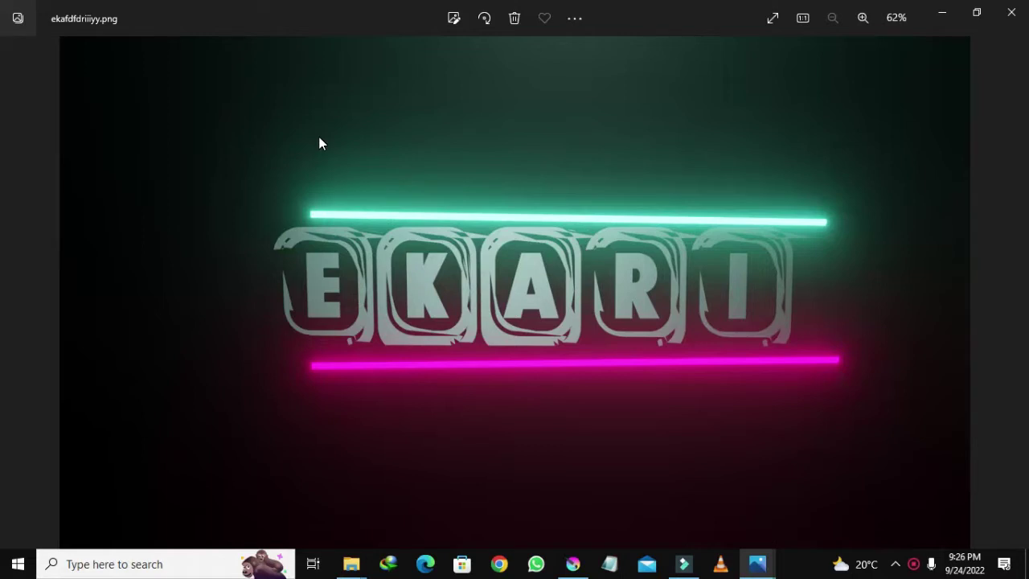
- Look through the folder's title images from ekafdfdriiiyy to rrtee, ending on Ekari 123.png
{"action": "key", "text": "Right"}
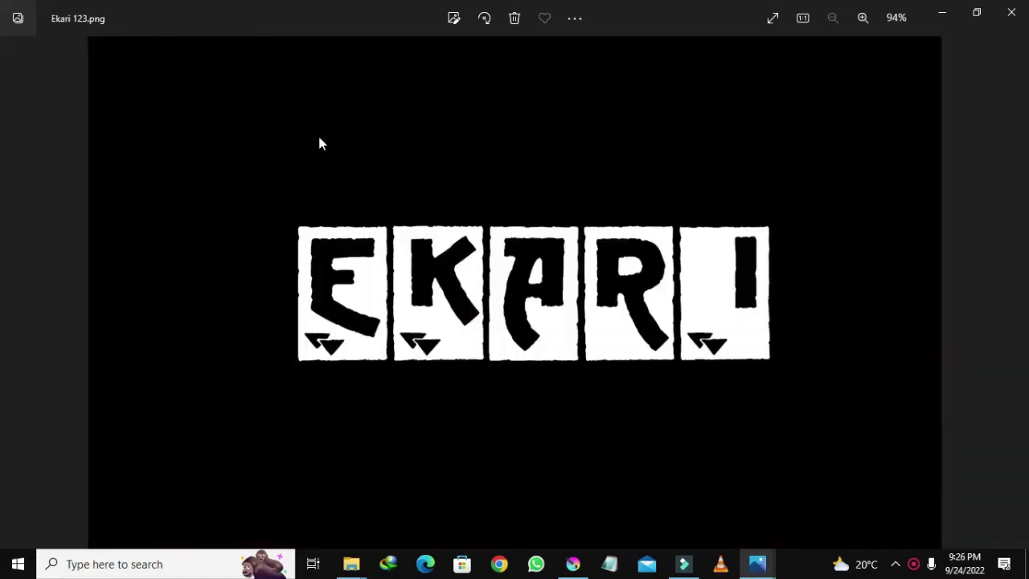
{"action": "key", "text": "Left"}
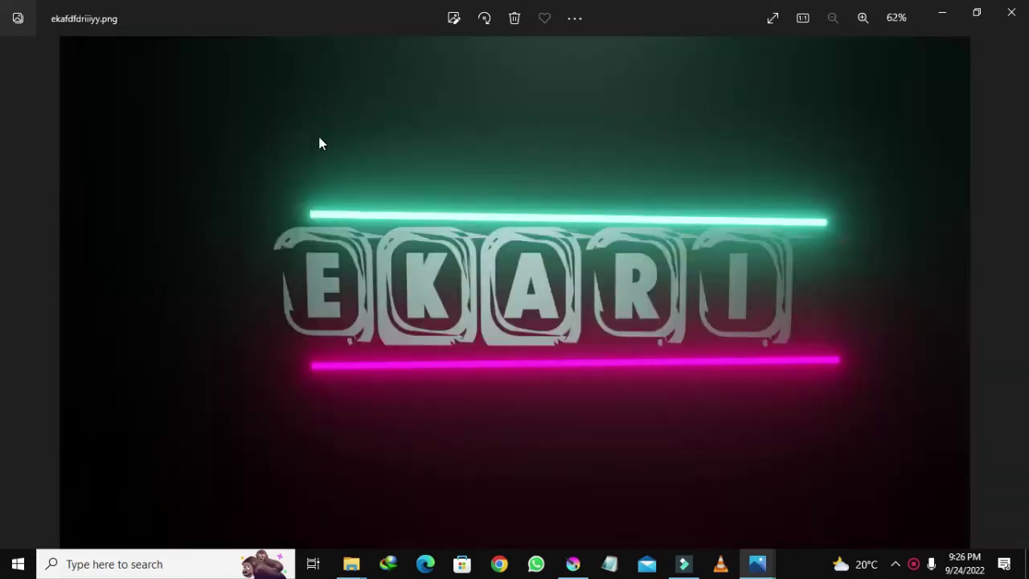
{"action": "key", "text": "Right"}
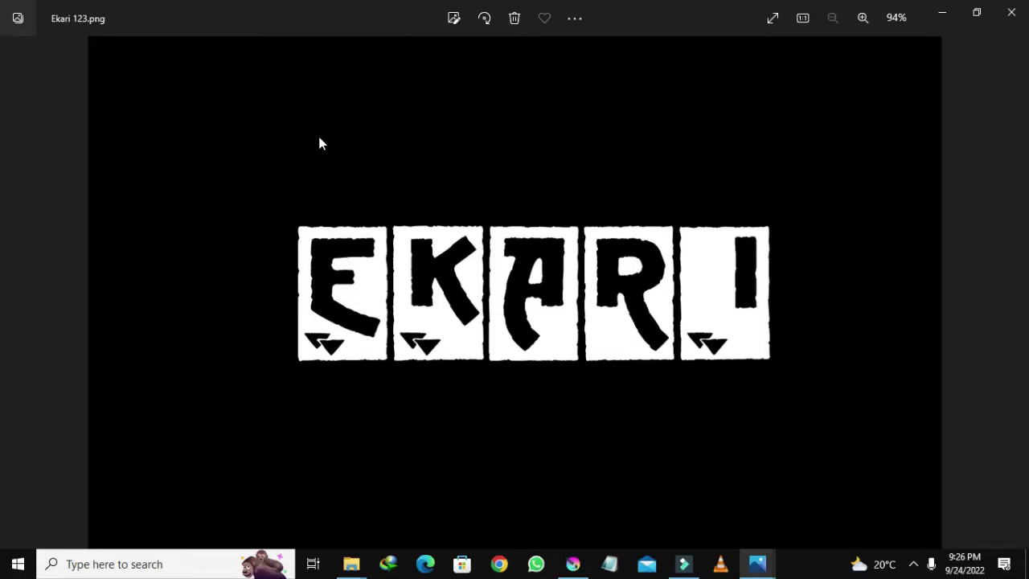
{"action": "key", "text": "Right"}
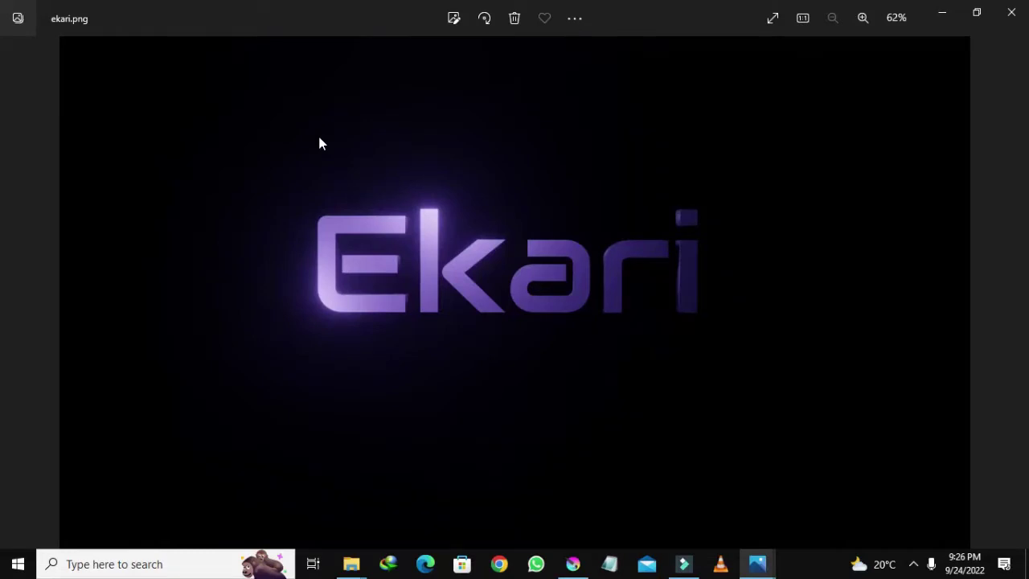
{"action": "key", "text": "Right"}
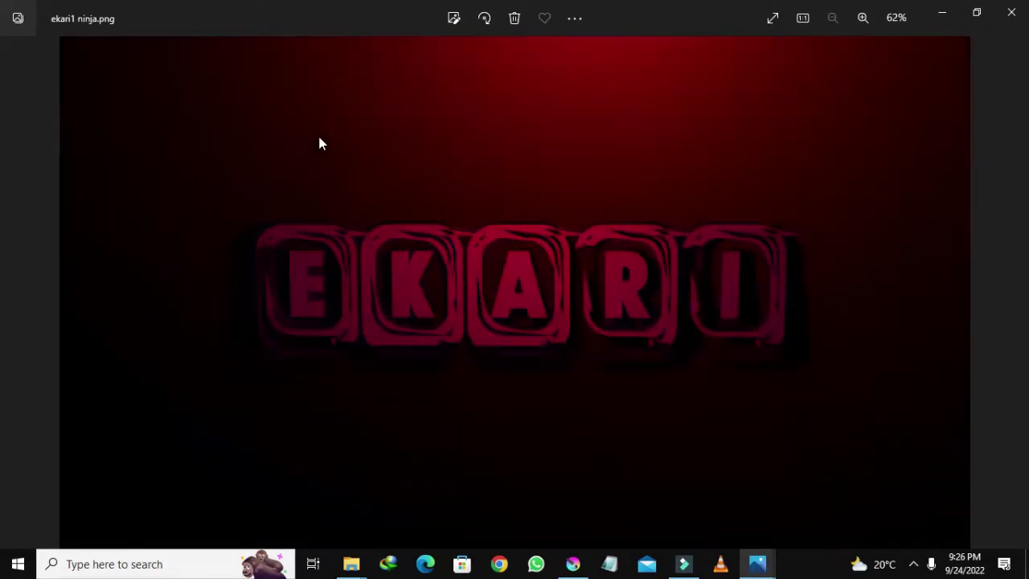
{"action": "key", "text": "Right"}
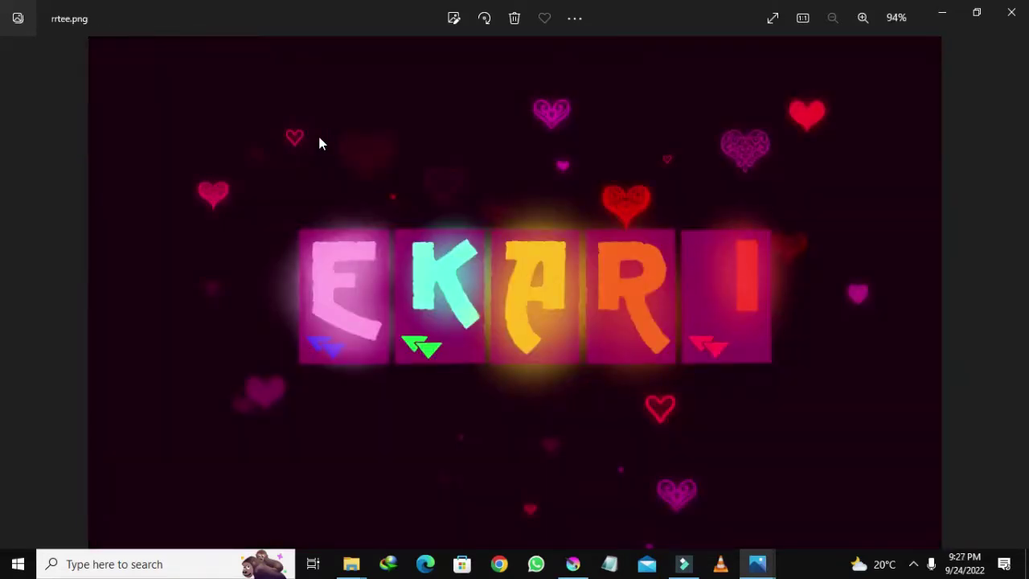
{"action": "key", "text": "Left"}
{"action": "key", "text": "Left"}
{"action": "key", "text": "Left"}
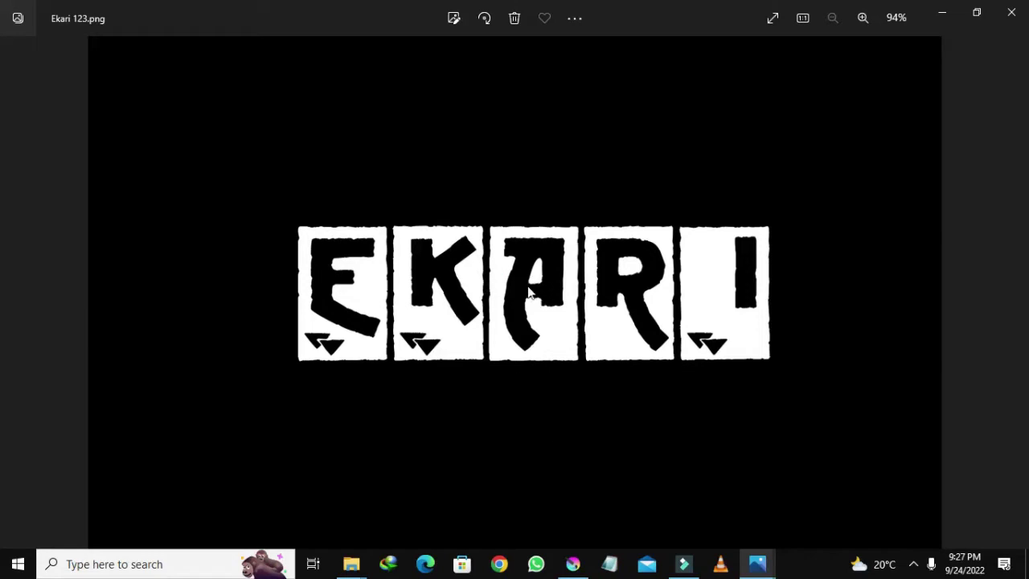
- Switch back to Krita and create a new custom document 1200 px wide and 720 px high at 300 pixels/inch
{"action": "left_click", "coordinate": [573, 563]}
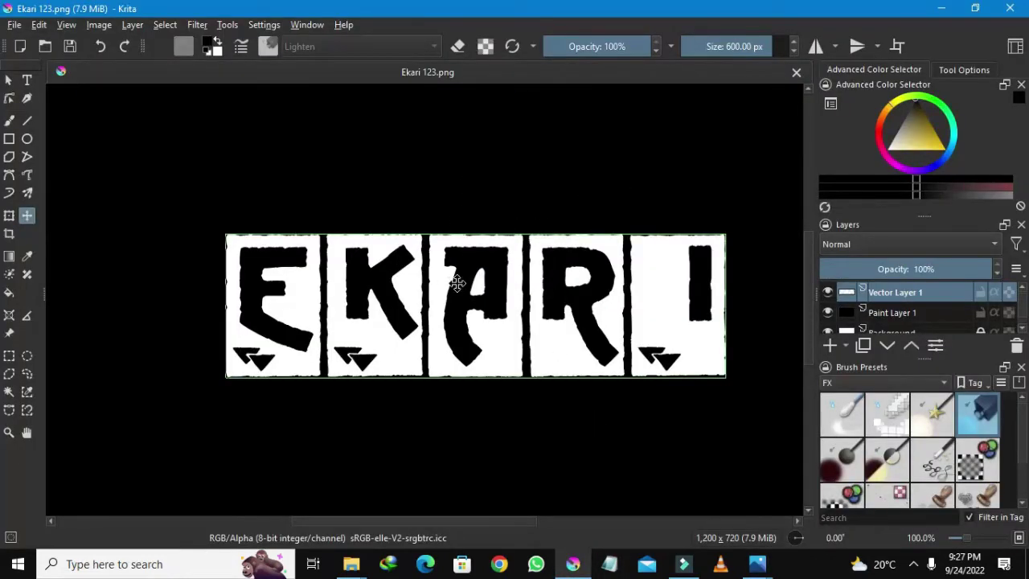
{"action": "left_click", "coordinate": [14, 25]}
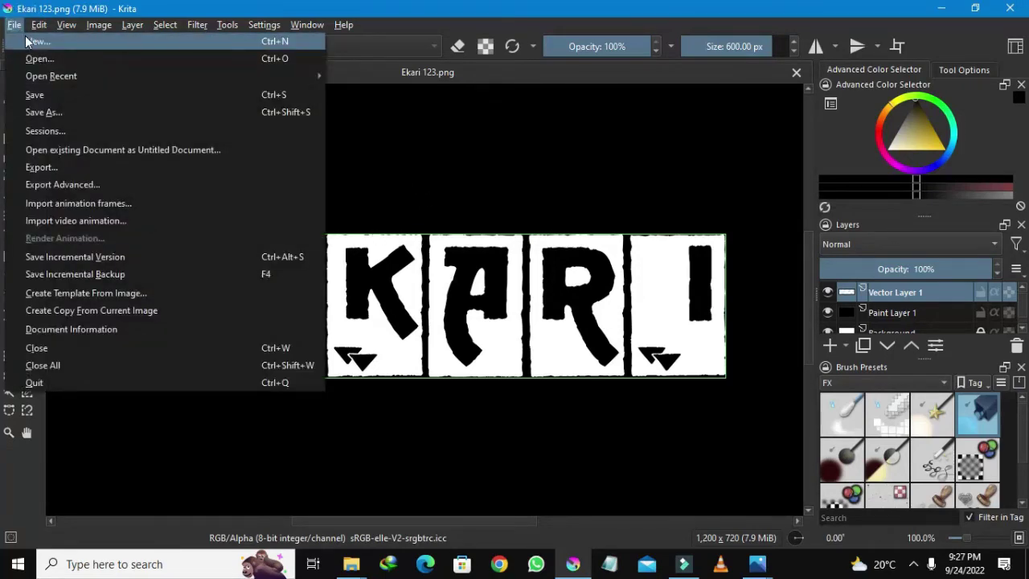
{"action": "left_click", "coordinate": [26, 42]}
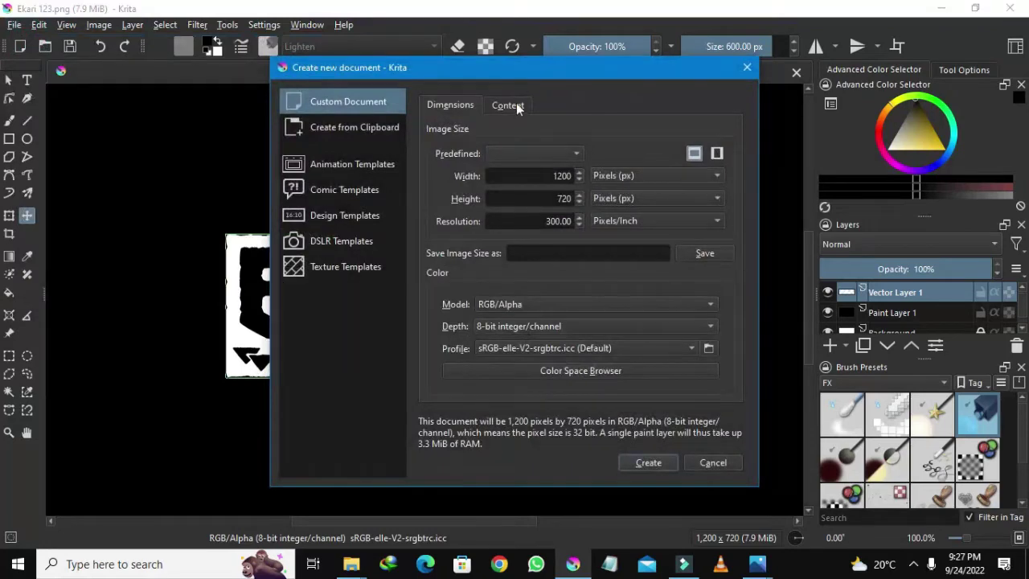
{"action": "left_click_drag", "start_coordinate": [514, 72], "coordinate": [477, 84]}
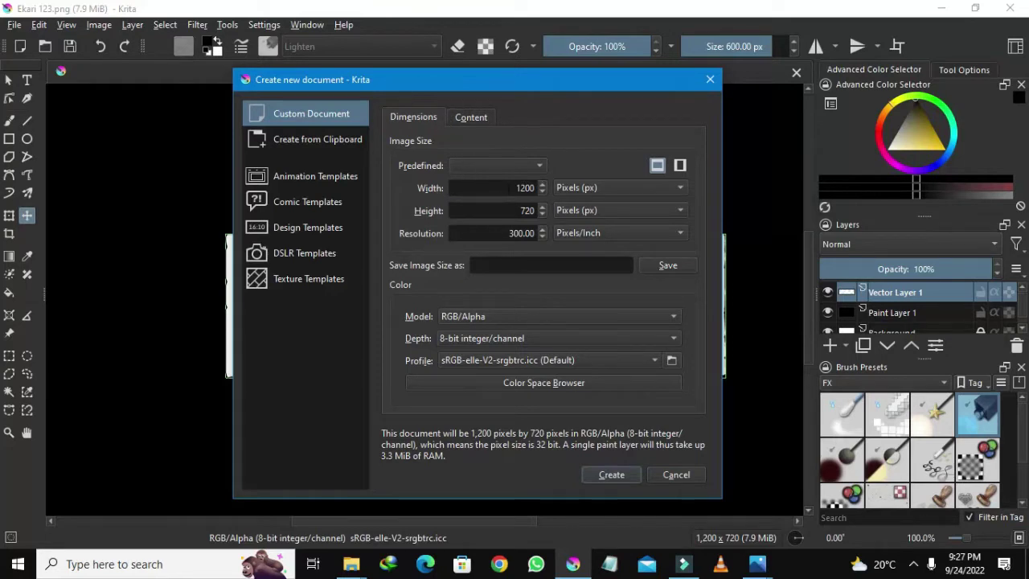
{"action": "double_click", "coordinate": [525, 187]}
{"action": "double_click", "coordinate": [512, 207]}
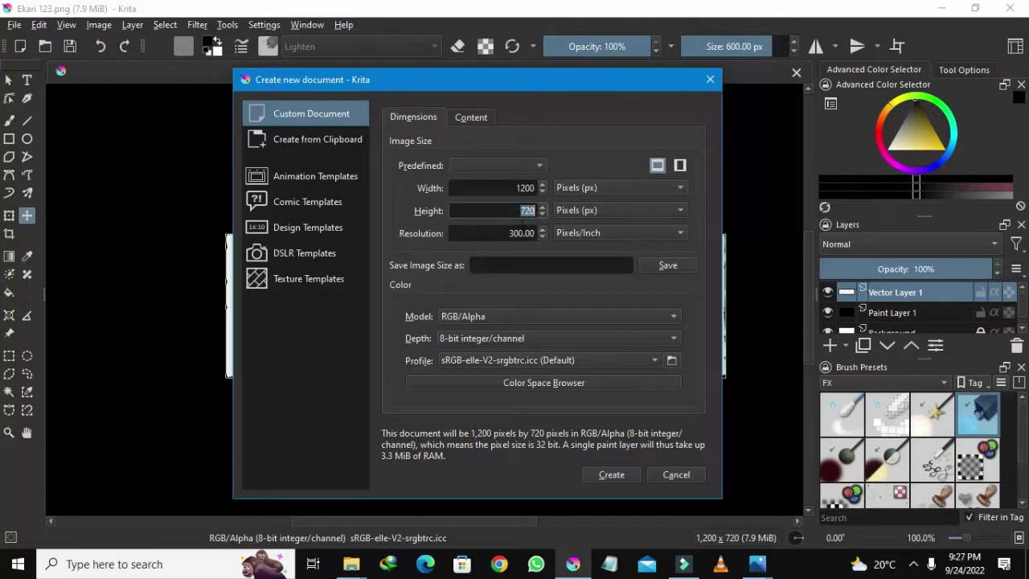
{"action": "double_click", "coordinate": [501, 188]}
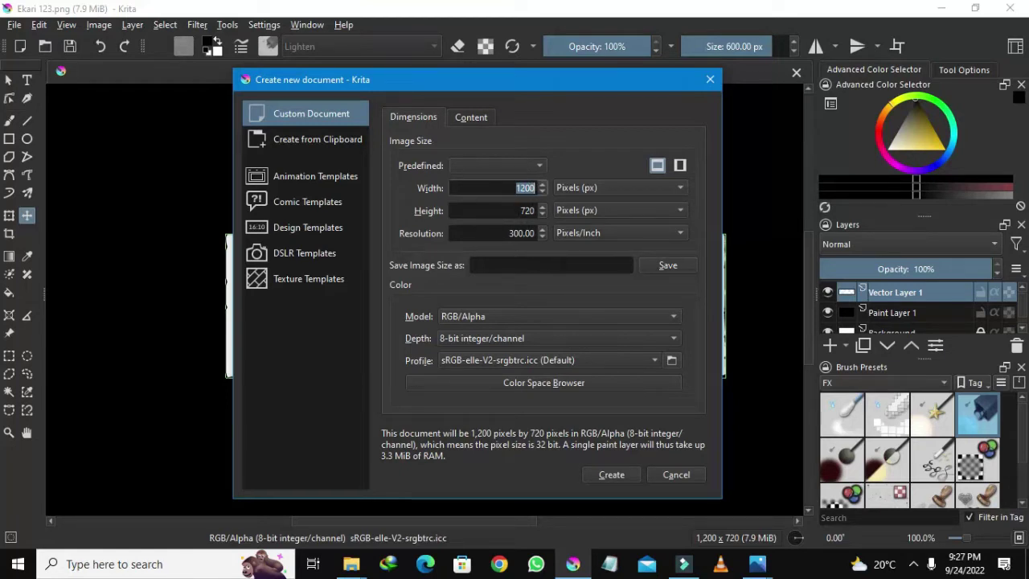
{"action": "left_click", "coordinate": [606, 476]}
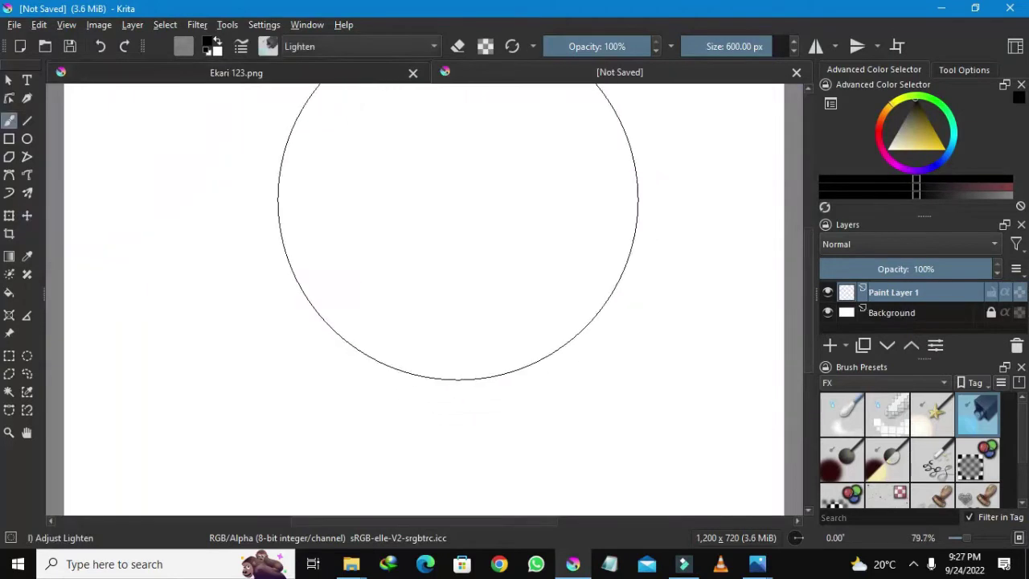
- Fill the whole of Paint Layer 1 with black using the Fill tool
{"action": "scroll", "coordinate": [556, 259], "scroll_direction": "down", "scroll_amount": 1}
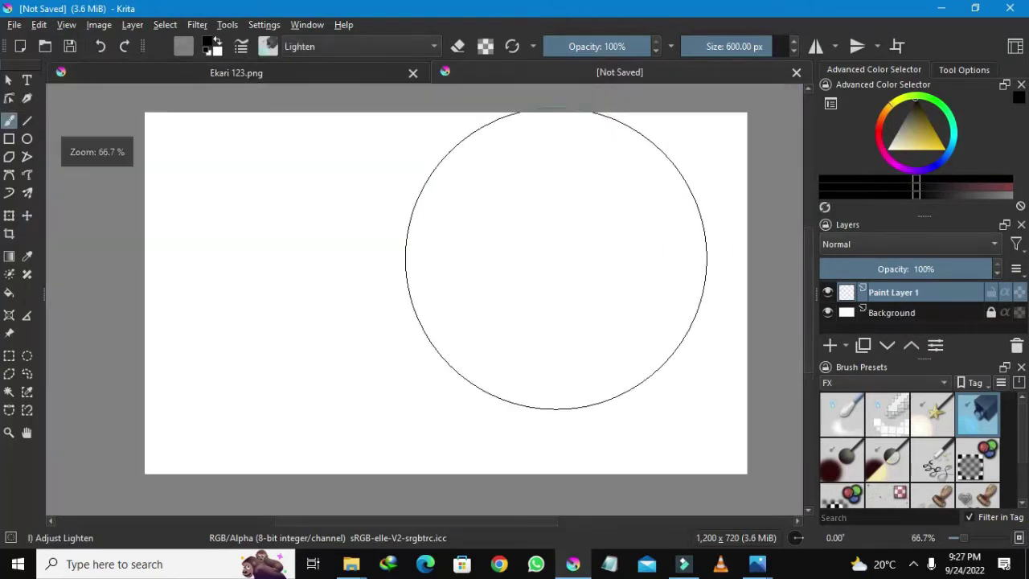
{"action": "scroll", "coordinate": [556, 260], "scroll_direction": "up", "scroll_amount": 2}
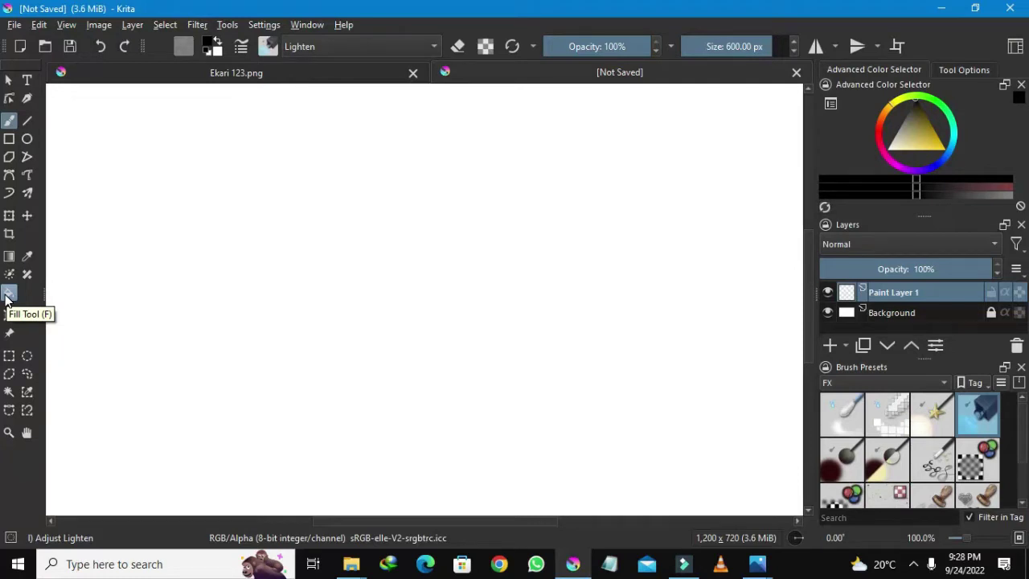
{"action": "left_click", "coordinate": [8, 294]}
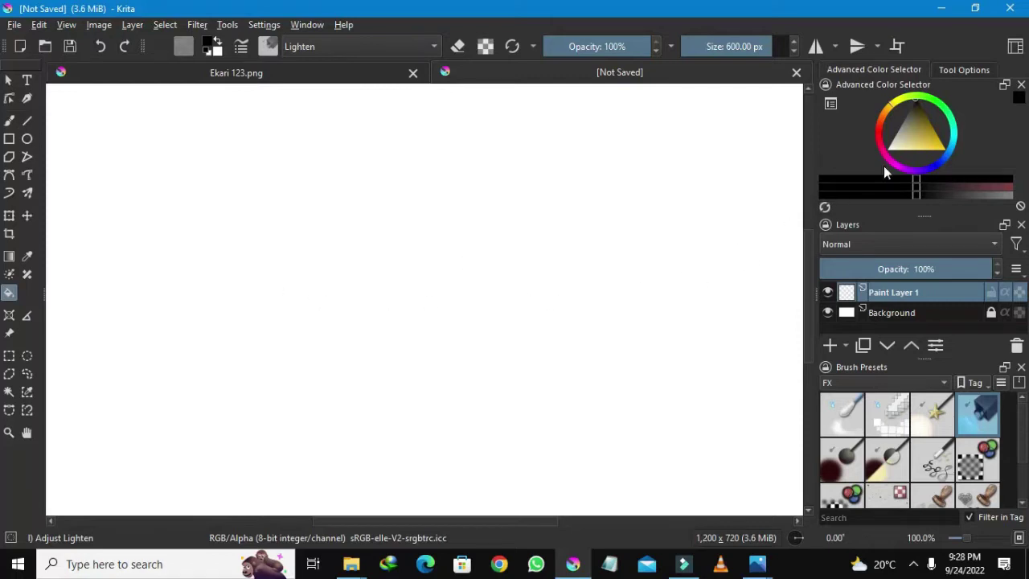
{"action": "left_click_drag", "start_coordinate": [919, 123], "coordinate": [921, 98]}
{"action": "left_click", "coordinate": [384, 296]}
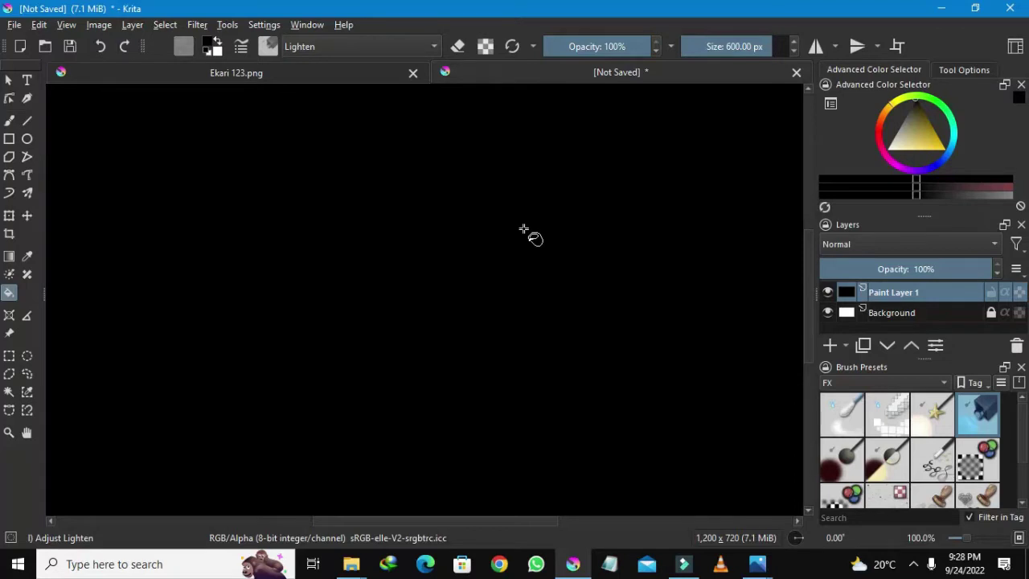
- Place a wide text area across the middle of the black canvas with the Text tool
{"action": "scroll", "coordinate": [523, 230], "scroll_direction": "down", "scroll_amount": 3}
{"action": "scroll", "coordinate": [522, 230], "scroll_direction": "up", "scroll_amount": 2}
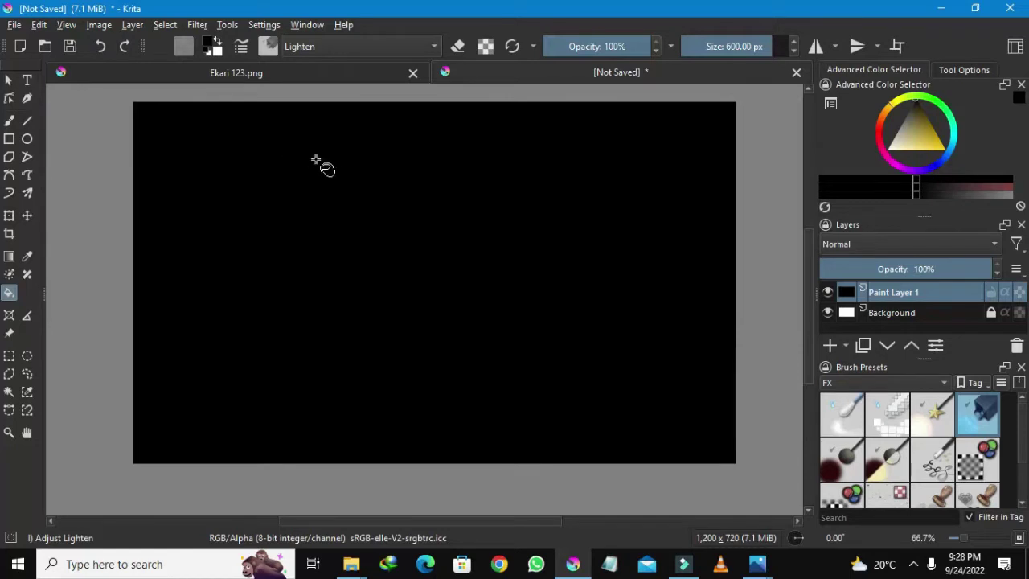
{"action": "left_click", "coordinate": [29, 84]}
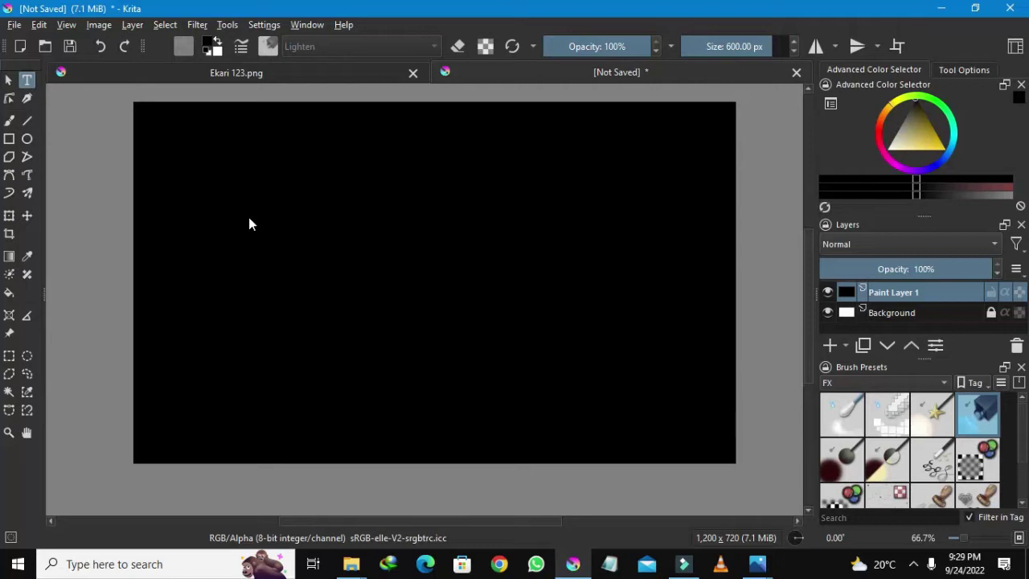
{"action": "left_click_drag", "start_coordinate": [250, 219], "coordinate": [600, 338]}
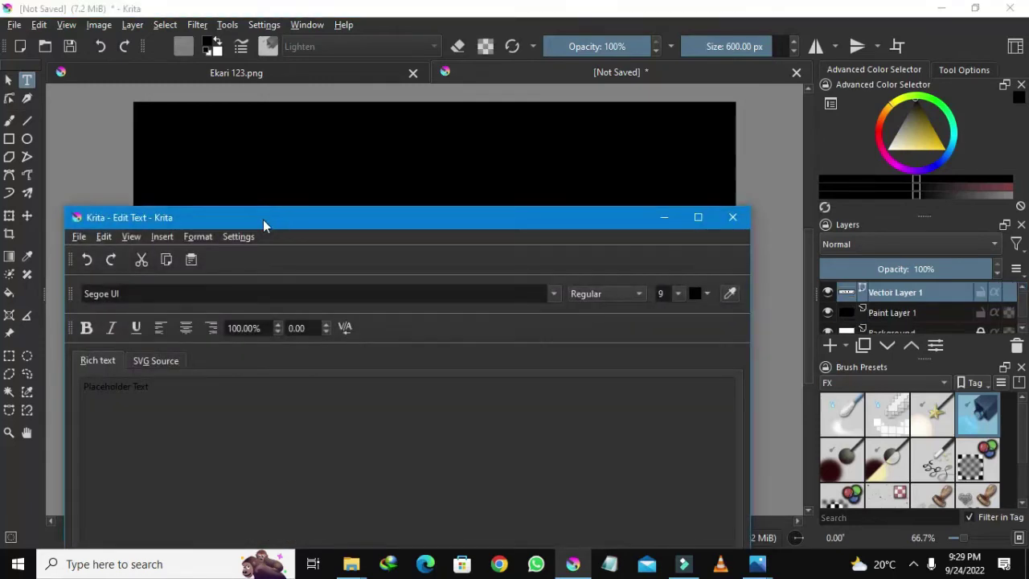
{"action": "left_click_drag", "start_coordinate": [263, 219], "coordinate": [410, 129]}
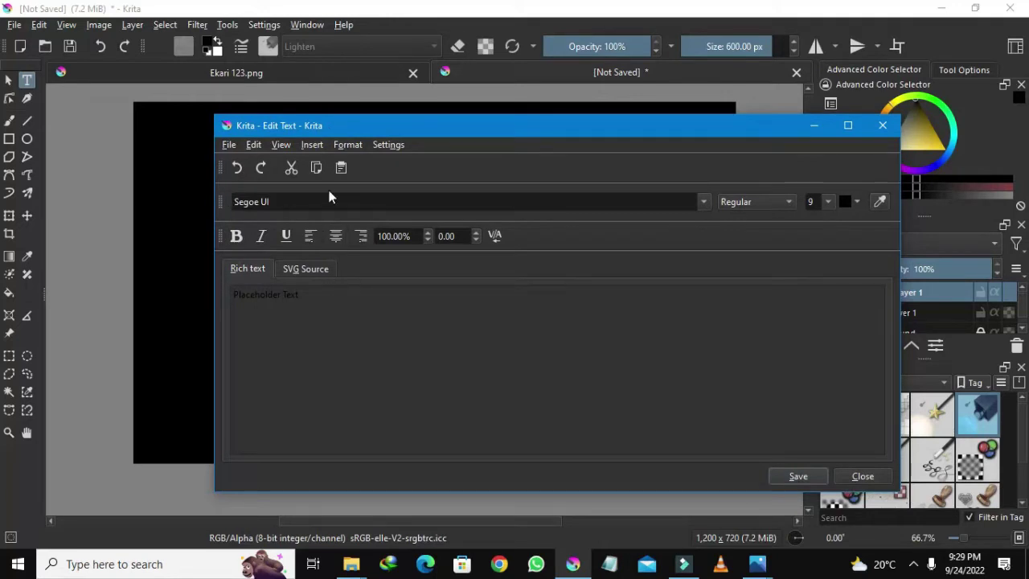
{"action": "left_click_drag", "start_coordinate": [293, 123], "coordinate": [273, 85]}
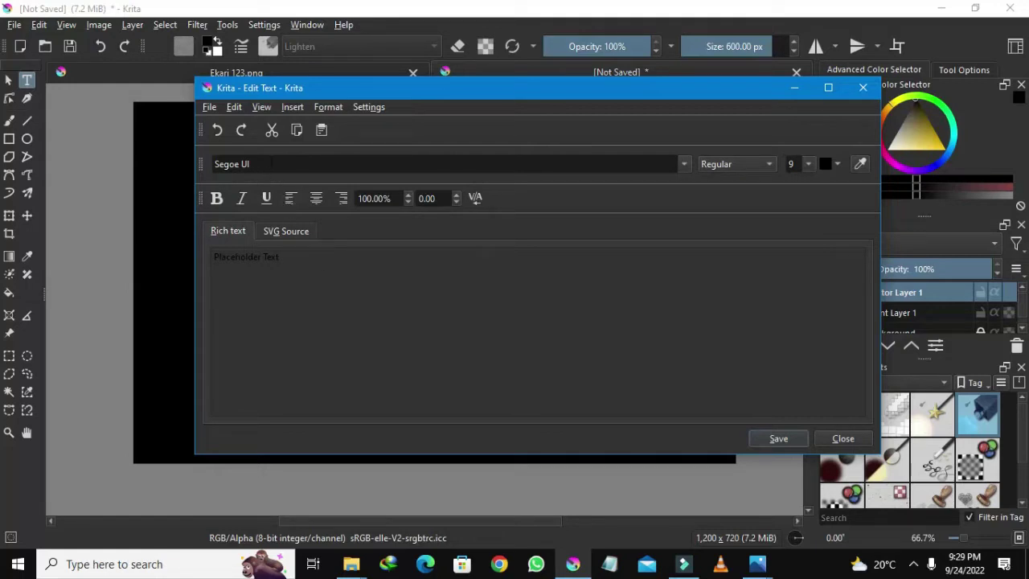
- Replace the placeholder text in the text editor with EKARI
{"action": "triple_click", "coordinate": [268, 164]}
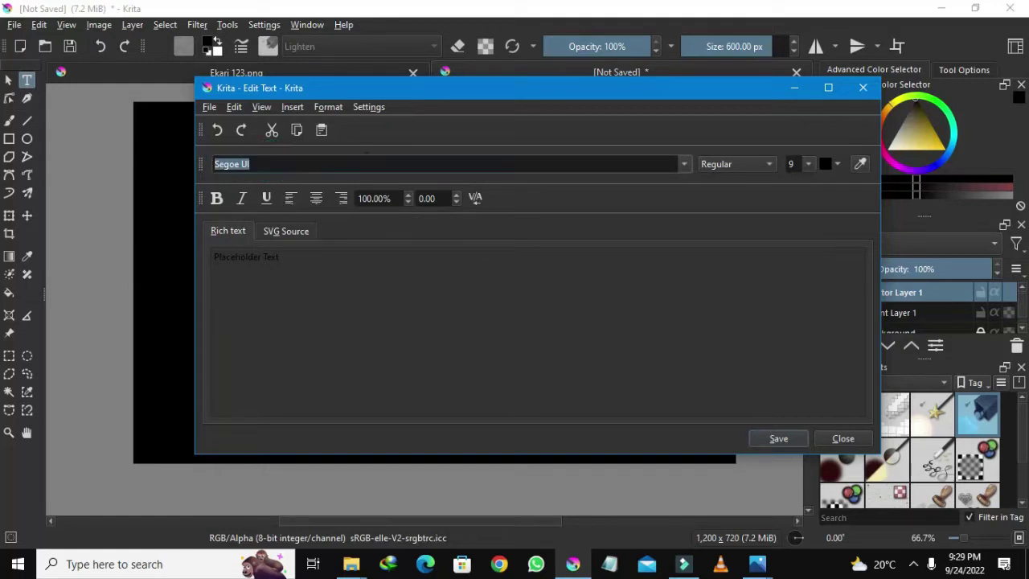
{"action": "left_click", "coordinate": [790, 163]}
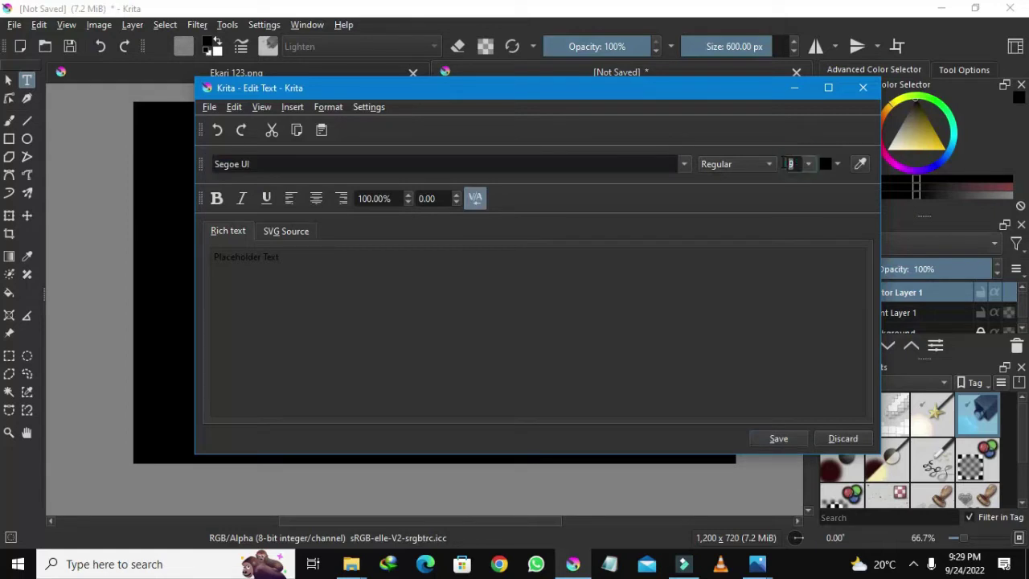
{"action": "left_click", "coordinate": [433, 261]}
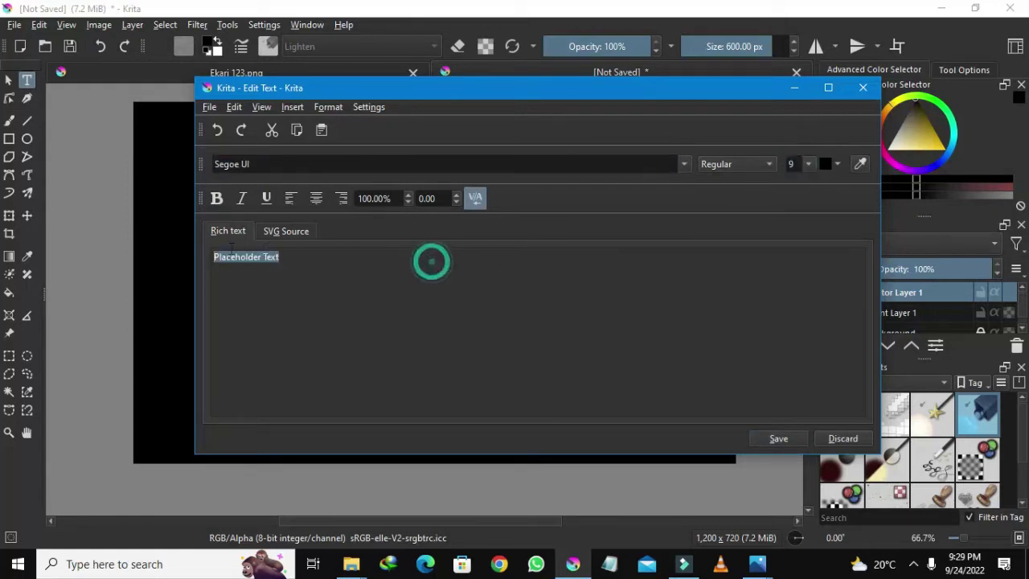
{"action": "left_click_drag", "start_coordinate": [279, 257], "coordinate": [210, 256]}
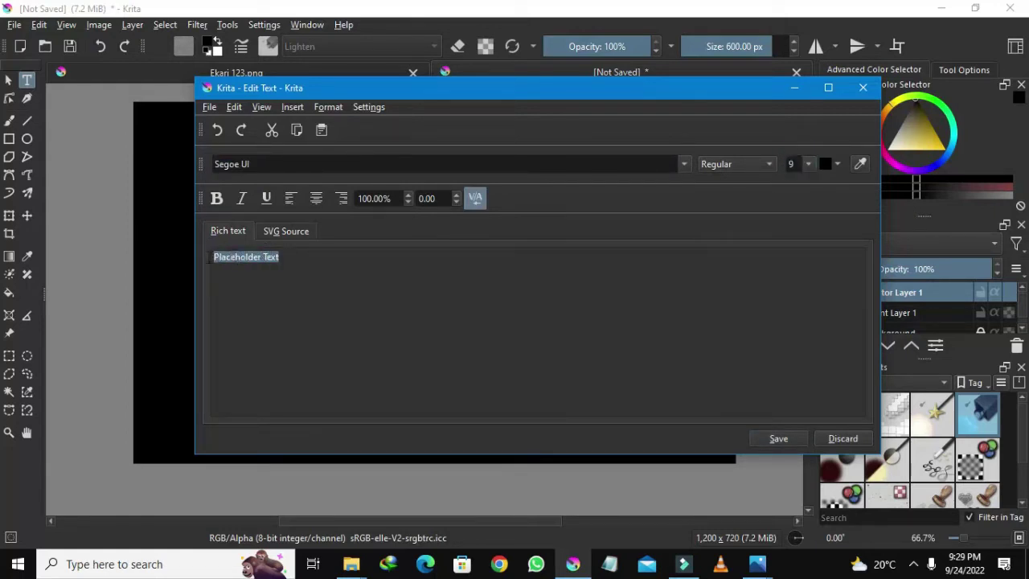
{"action": "triple_click", "coordinate": [348, 260]}
{"action": "key", "text": "BackSpace"}
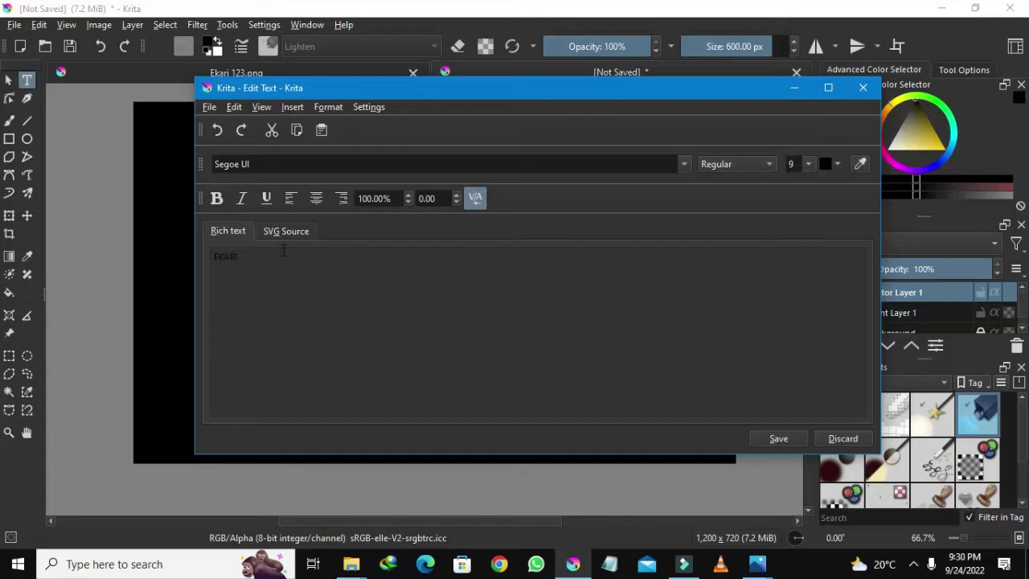
- Set the font size of the word EKARI to 48
{"action": "double_click", "coordinate": [280, 259]}
{"action": "double_click", "coordinate": [295, 266]}
{"action": "left_click", "coordinate": [811, 164]}
{"action": "scroll", "coordinate": [810, 248], "scroll_direction": "down", "scroll_amount": 3}
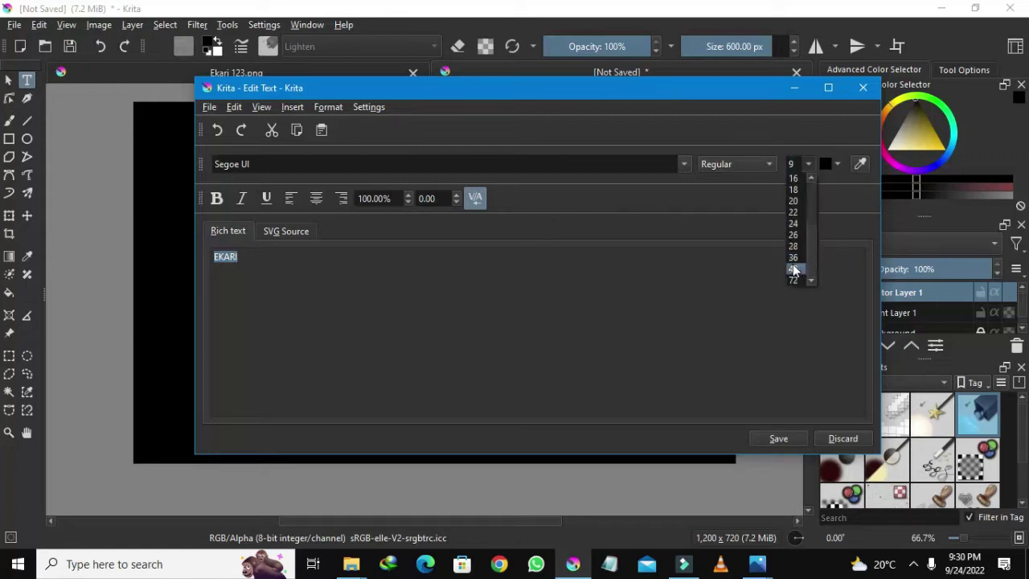
{"action": "left_click", "coordinate": [793, 268]}
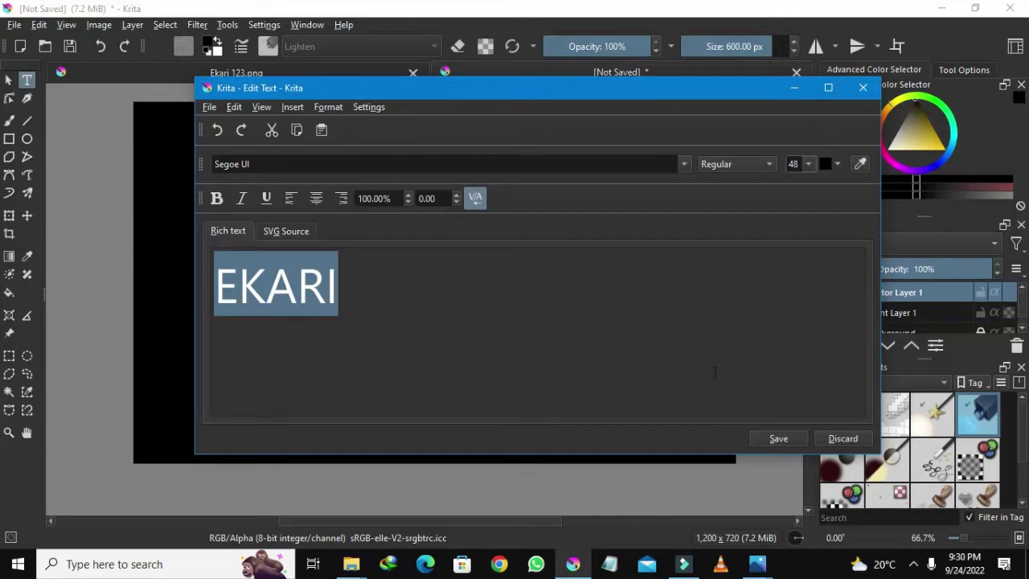
- Apply the text edits so far, then change the colour of the word EKARI to white and save it
{"action": "left_click", "coordinate": [768, 438]}
{"action": "left_click_drag", "start_coordinate": [383, 90], "coordinate": [404, 112]}
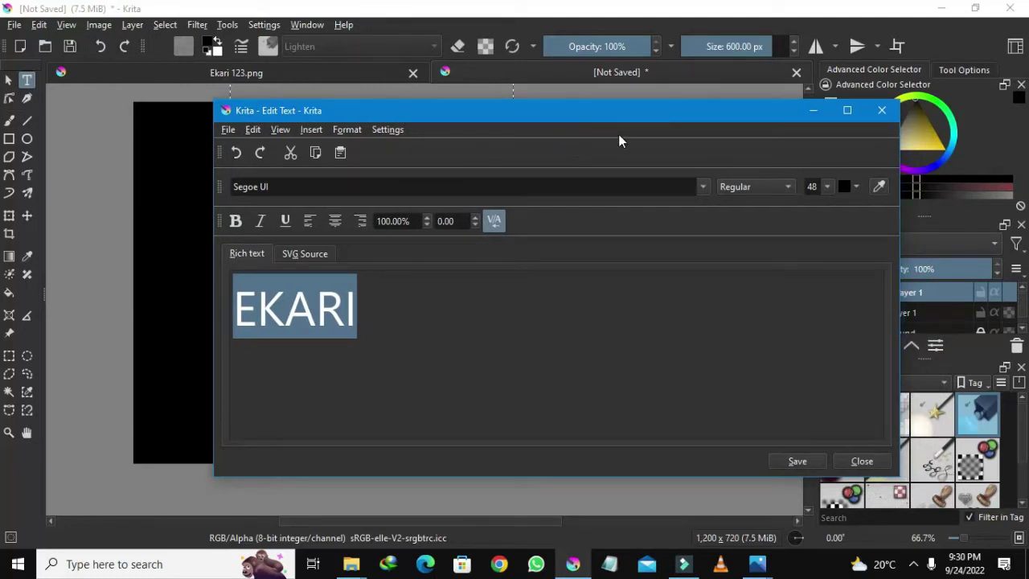
{"action": "left_click_drag", "start_coordinate": [562, 106], "coordinate": [543, 119]}
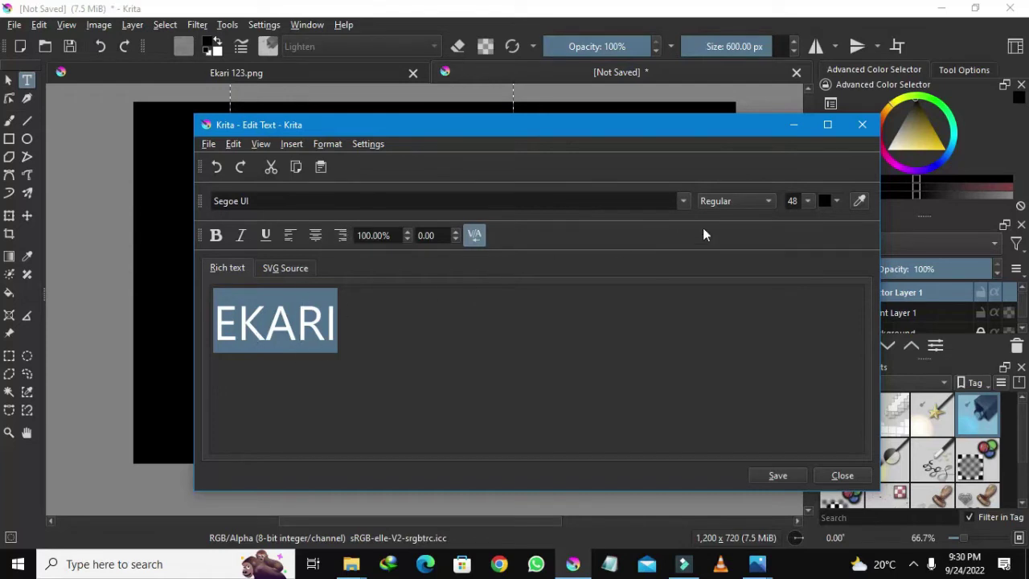
{"action": "left_click", "coordinate": [839, 202]}
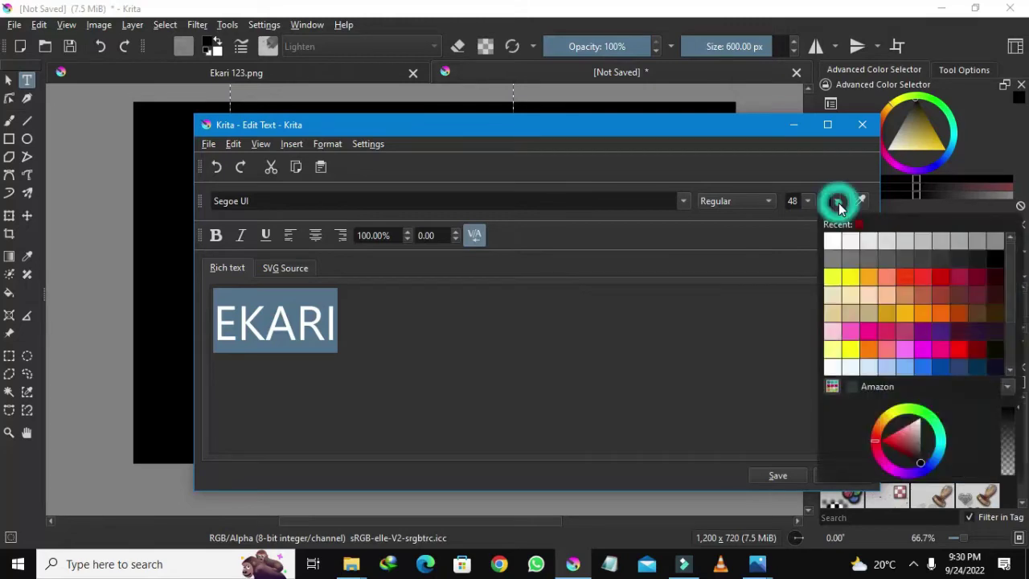
{"action": "left_click", "coordinate": [838, 202]}
{"action": "left_click", "coordinate": [838, 203]}
{"action": "left_click", "coordinate": [839, 203]}
{"action": "left_click", "coordinate": [838, 202]}
{"action": "left_click", "coordinate": [833, 243]}
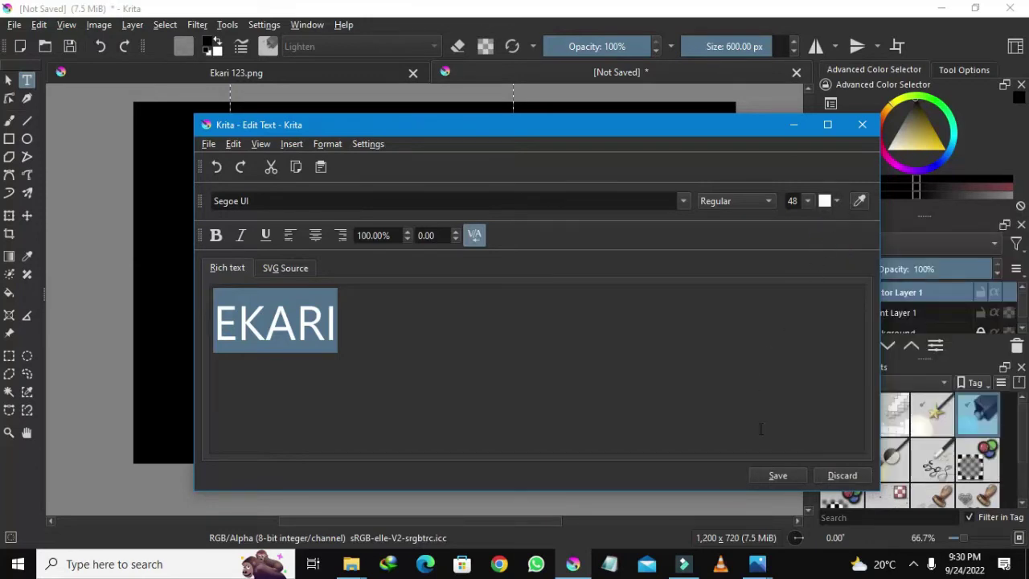
{"action": "left_click", "coordinate": [767, 474]}
- Set the font of the word EKARI to Advertising Gothic Demo, save the text and close the text editor
{"action": "left_click_drag", "start_coordinate": [311, 124], "coordinate": [395, 134]}
{"action": "left_click", "coordinate": [351, 210]}
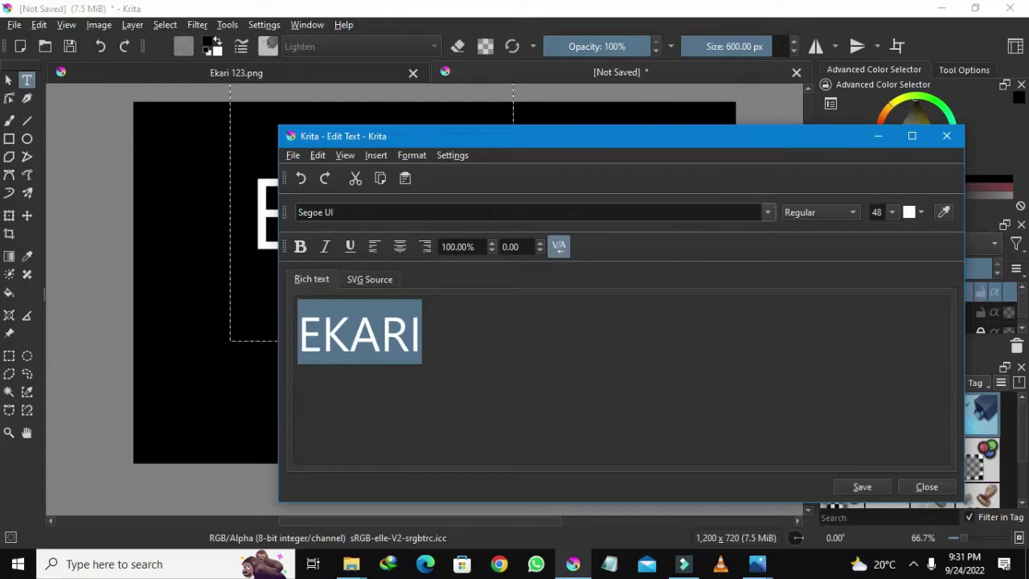
{"action": "left_click", "coordinate": [768, 213]}
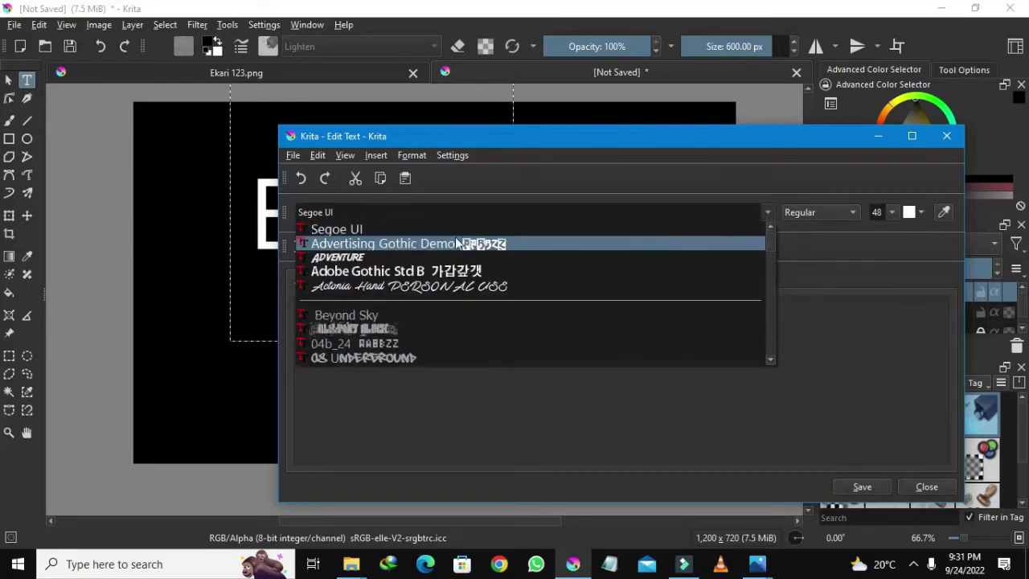
{"action": "left_click", "coordinate": [353, 244]}
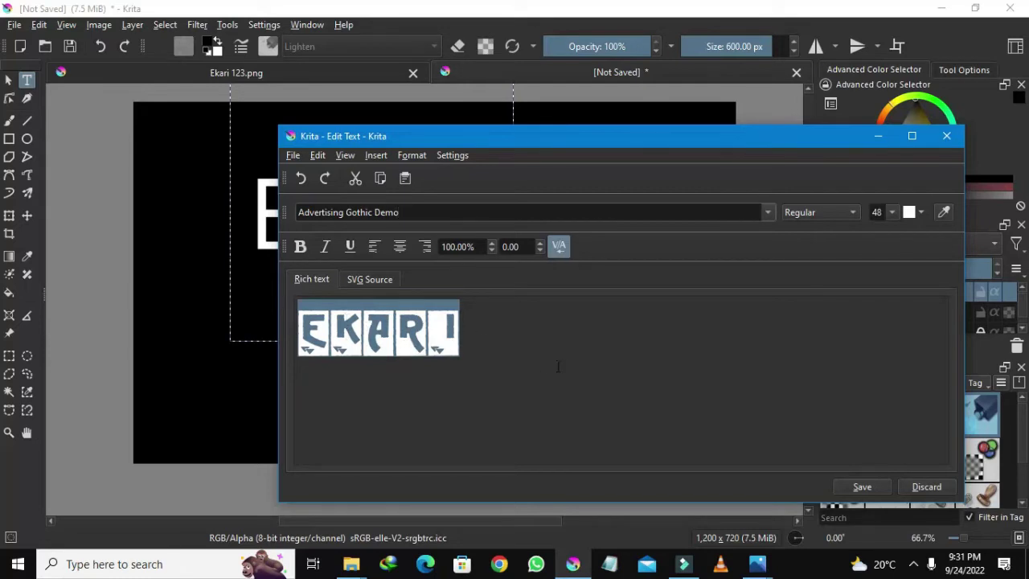
{"action": "left_click", "coordinate": [883, 487]}
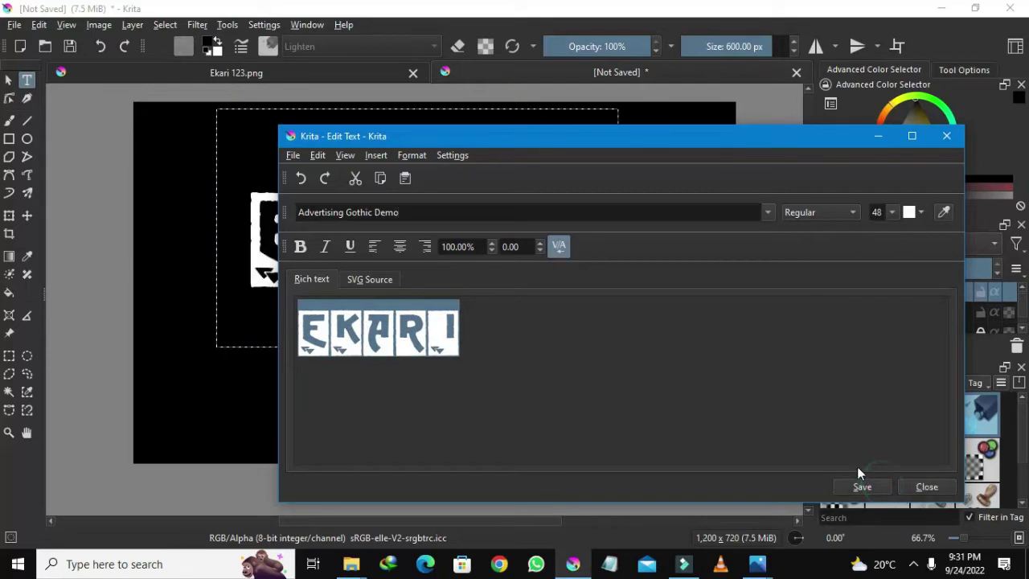
{"action": "left_click_drag", "start_coordinate": [496, 143], "coordinate": [426, 129]}
{"action": "left_click_drag", "start_coordinate": [736, 129], "coordinate": [772, 60]}
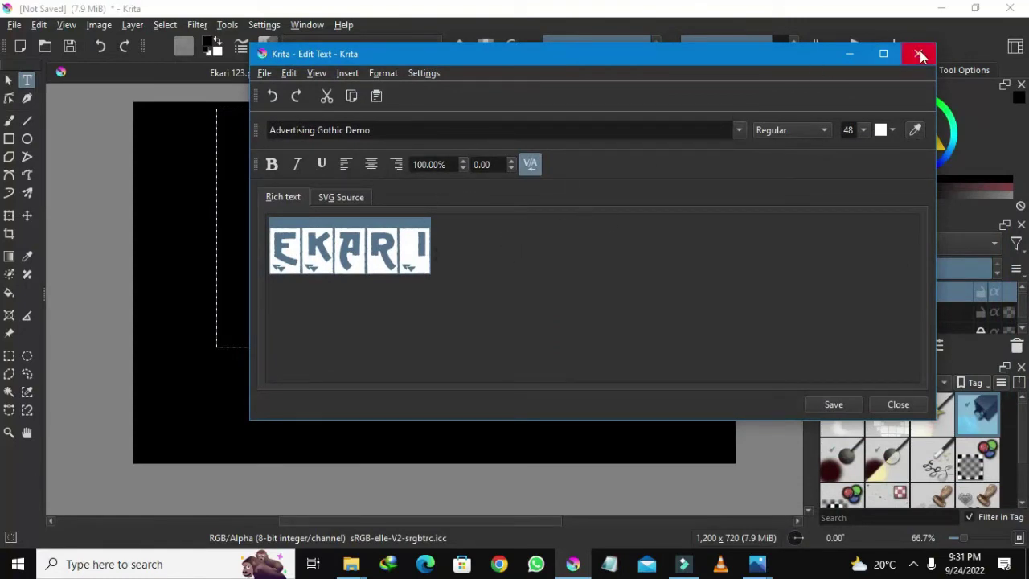
{"action": "left_click", "coordinate": [916, 409]}
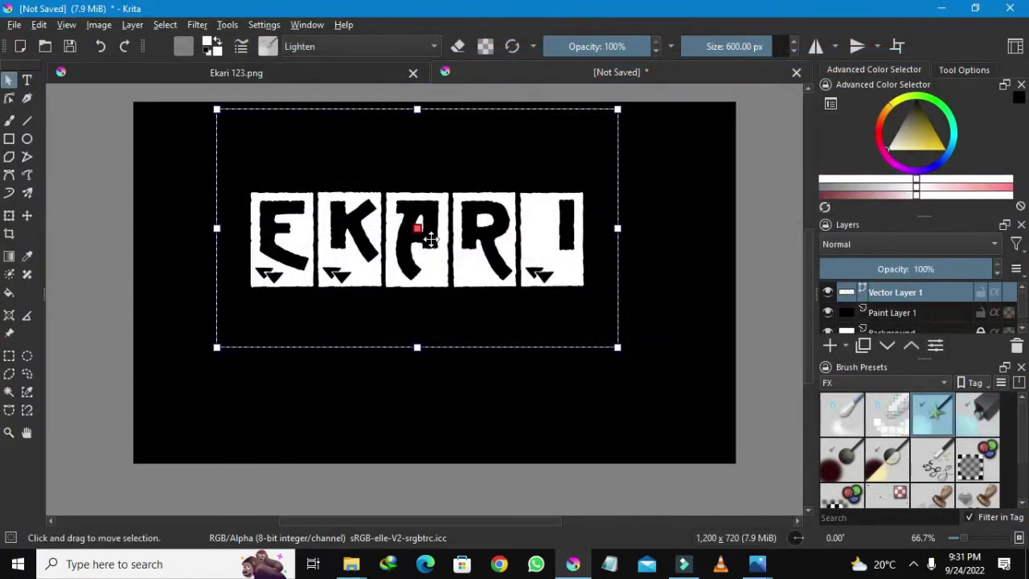
- Move the EKARI title to the centre of the black canvas, fine-tuning its position with the Move tool
{"action": "scroll", "coordinate": [423, 234], "scroll_direction": "down", "scroll_amount": 1}
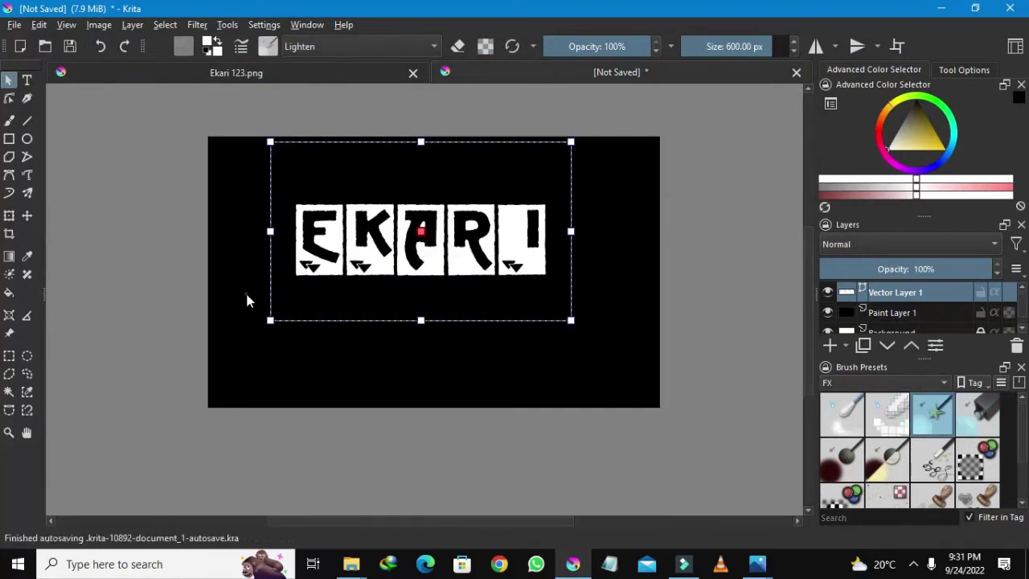
{"action": "left_click", "coordinate": [343, 254]}
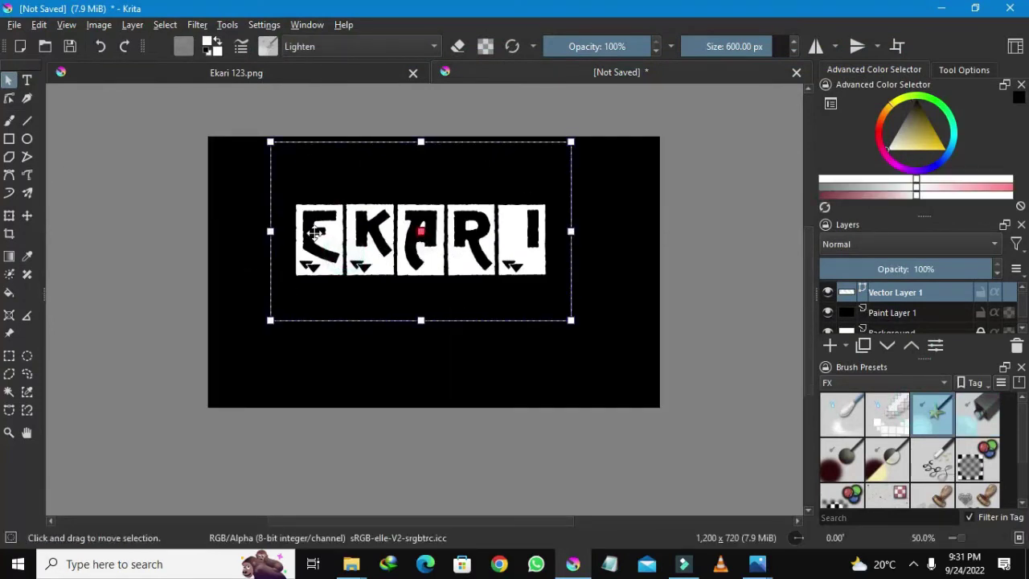
{"action": "left_click_drag", "start_coordinate": [345, 192], "coordinate": [369, 222]}
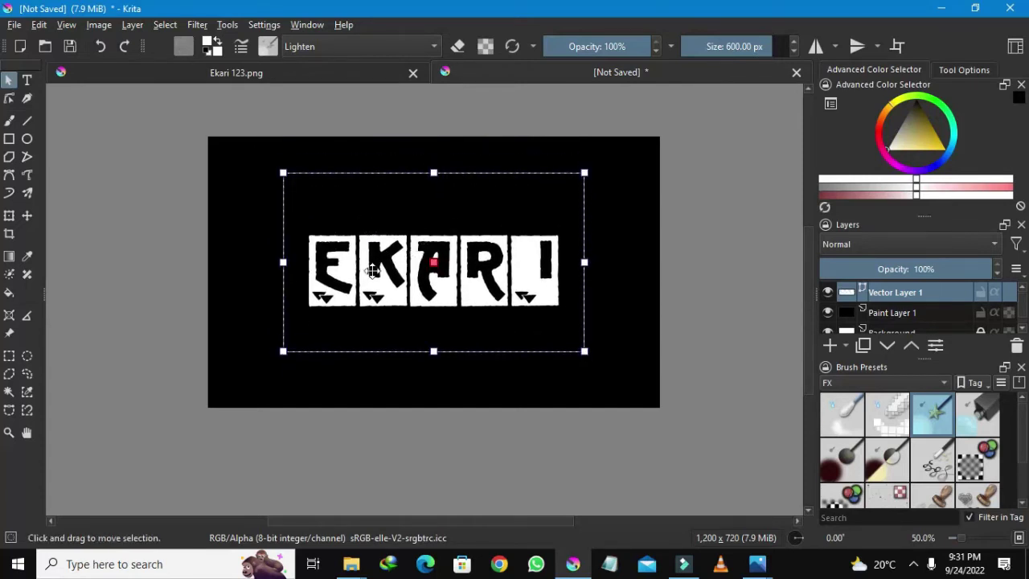
{"action": "scroll", "coordinate": [418, 254], "scroll_direction": "up", "scroll_amount": 1}
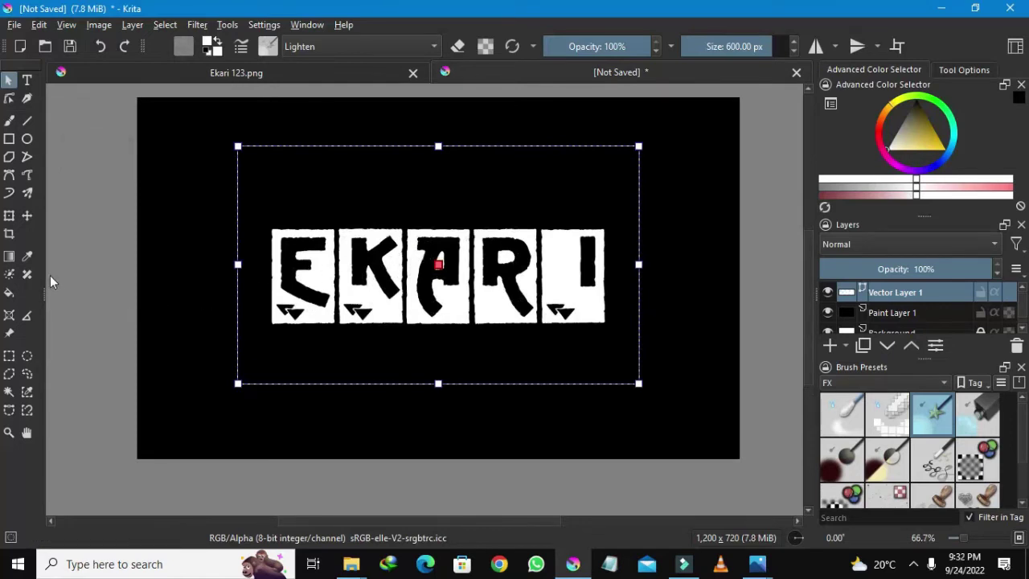
{"action": "left_click", "coordinate": [26, 215]}
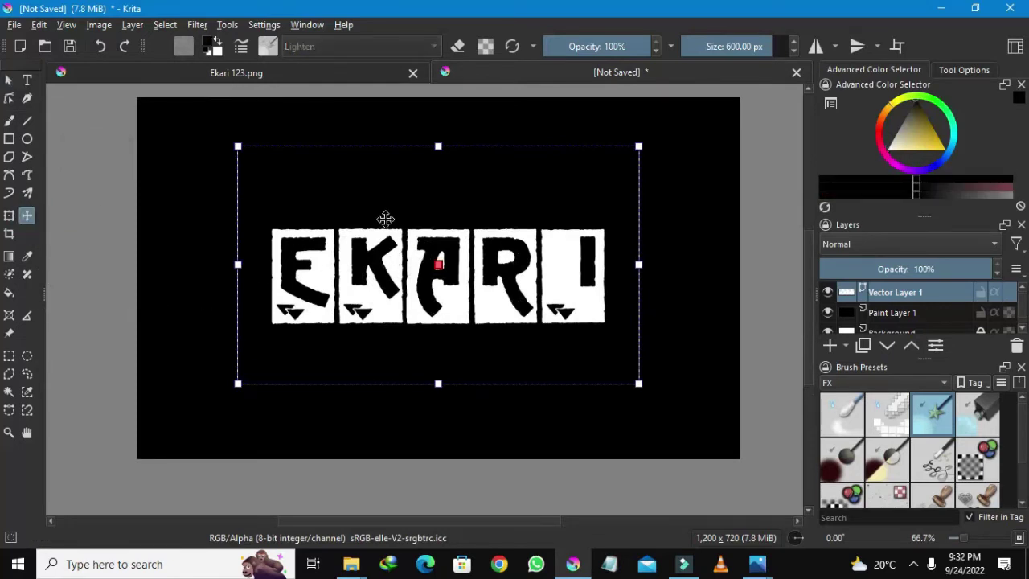
{"action": "mouse_move", "coordinate": [399, 217]}
{"action": "left_mouse_down"}
{"action": "mouse_move", "coordinate": [383, 217]}
{"action": "mouse_move", "coordinate": [410, 217]}
{"action": "left_mouse_up"}
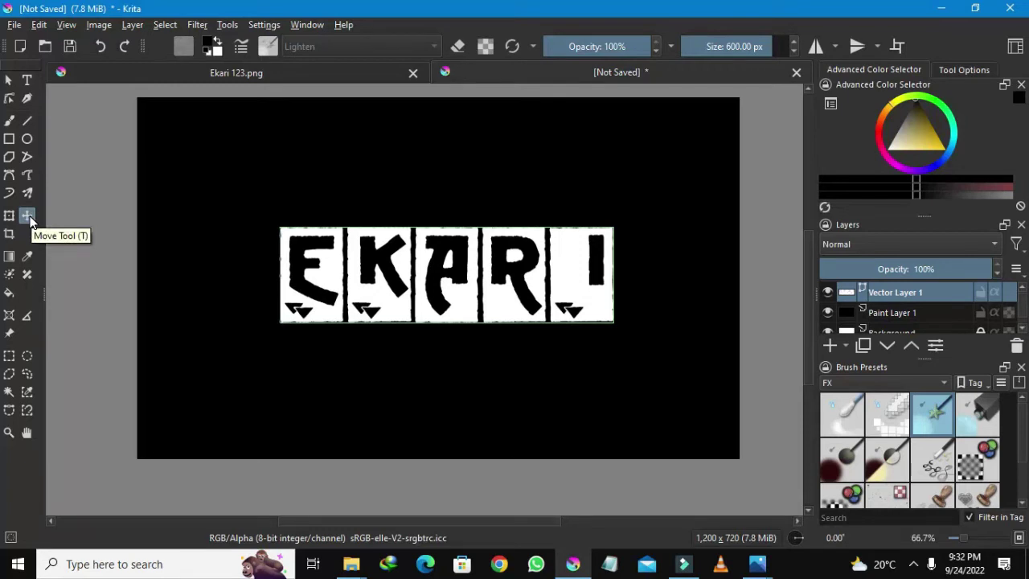
{"action": "left_click_drag", "start_coordinate": [362, 258], "coordinate": [360, 259]}
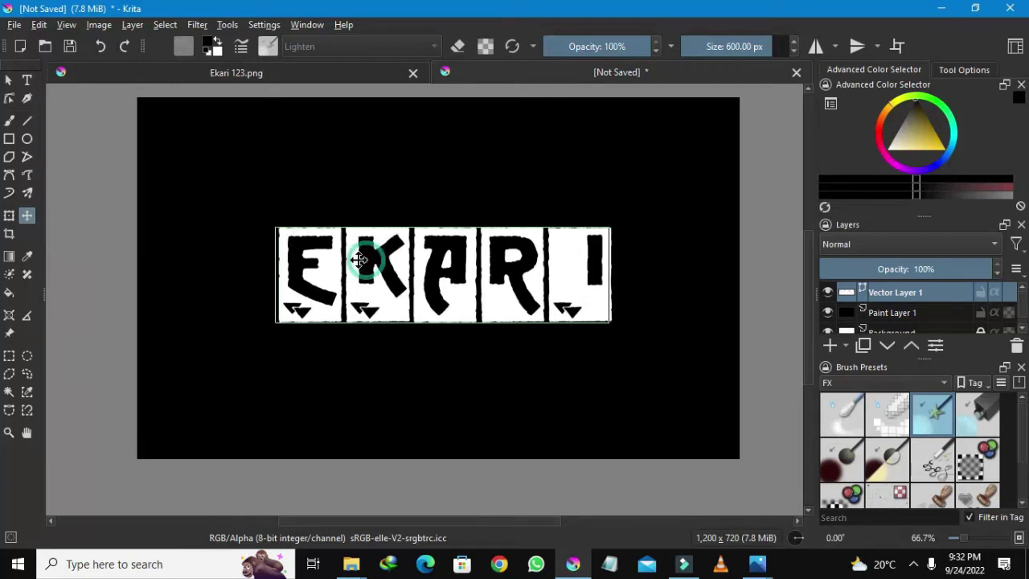
- Convert Vector Layer 1 with the EKARI title to a paint layer
{"action": "scroll", "coordinate": [323, 247], "scroll_direction": "down", "scroll_amount": 1}
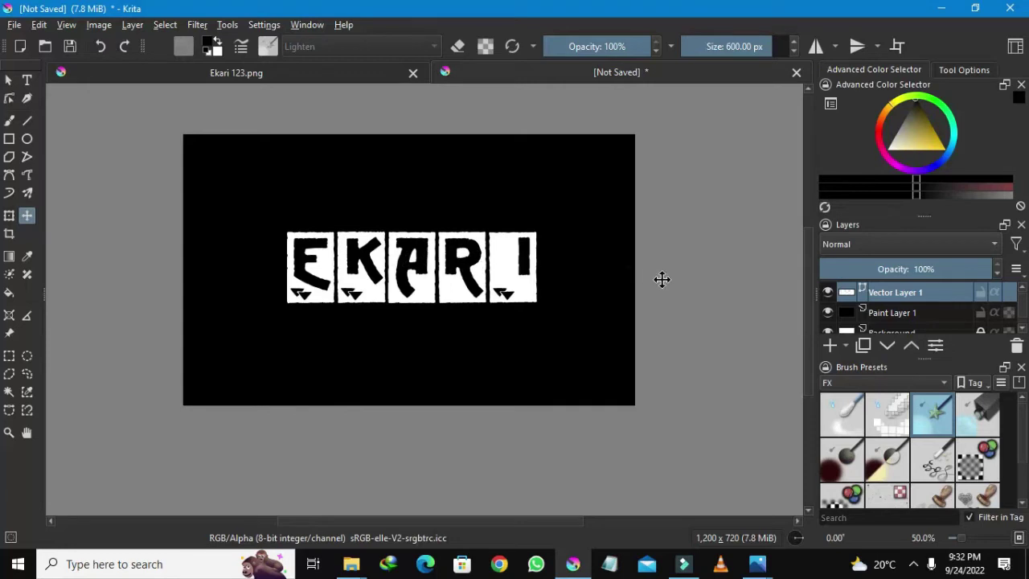
{"action": "mouse_move", "coordinate": [891, 295]}
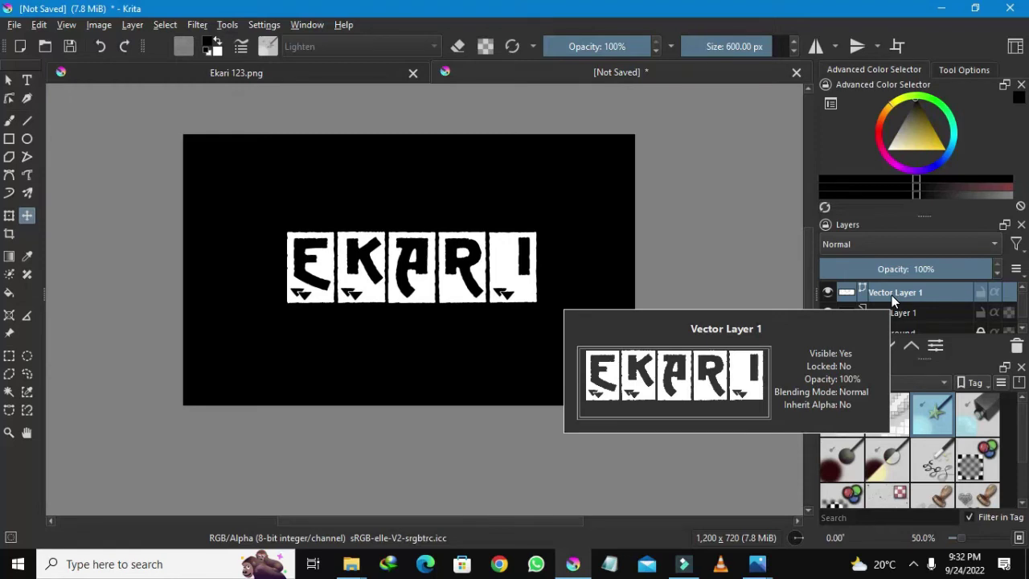
{"action": "right_click", "coordinate": [891, 295]}
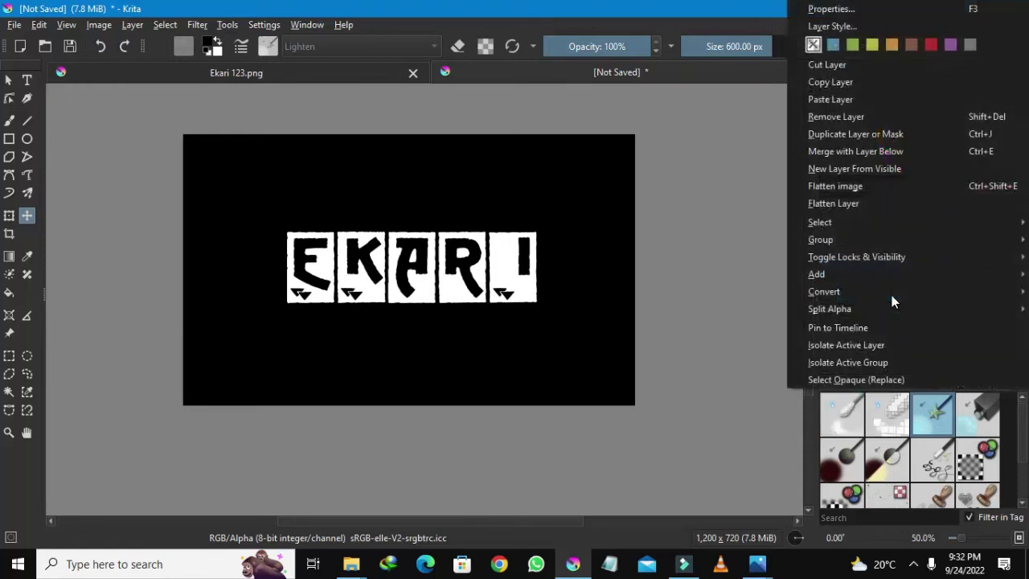
{"action": "mouse_move", "coordinate": [869, 292]}
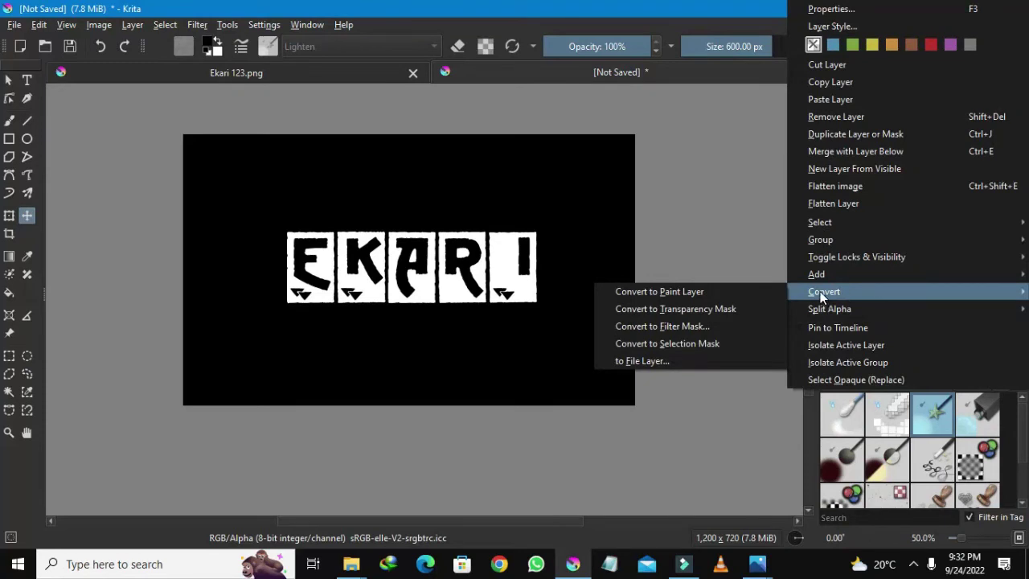
{"action": "left_click", "coordinate": [690, 295]}
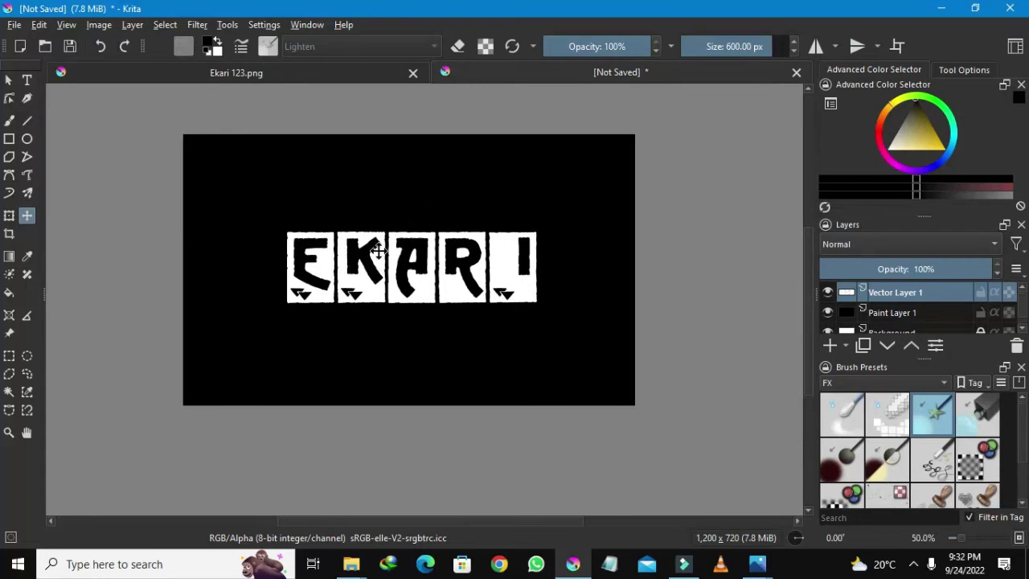
- Save the document under a new name on the Desktop as a PNG image named Ekaru
{"action": "scroll", "coordinate": [377, 250], "scroll_direction": "up", "scroll_amount": 1}
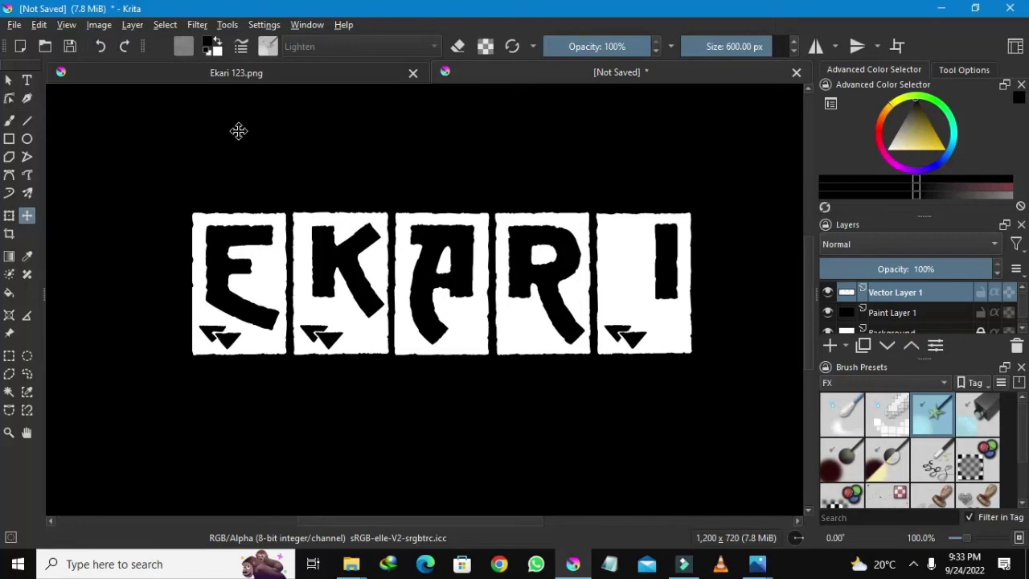
{"action": "left_click", "coordinate": [18, 30]}
{"action": "left_click", "coordinate": [14, 25]}
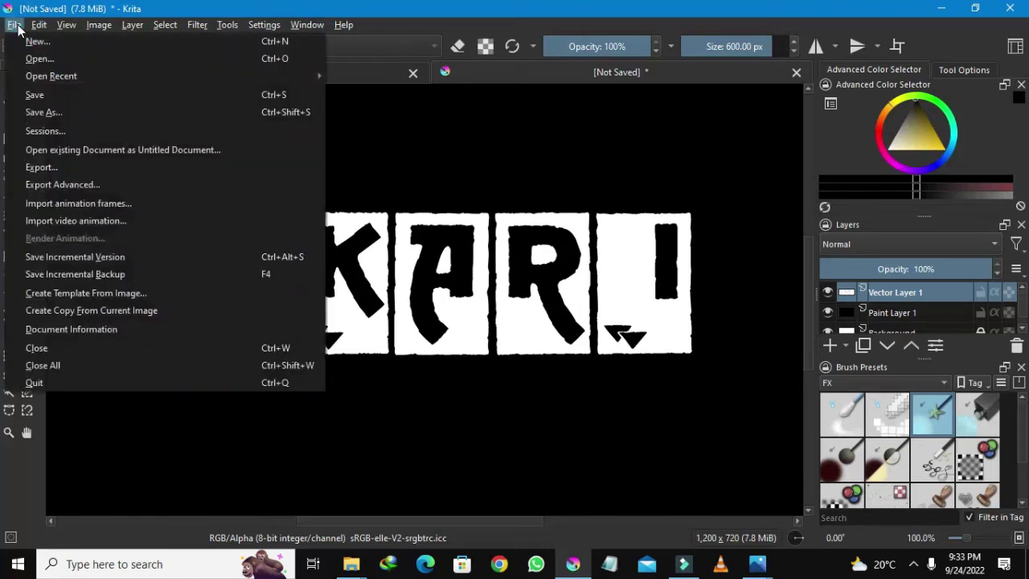
{"action": "left_click", "coordinate": [45, 114]}
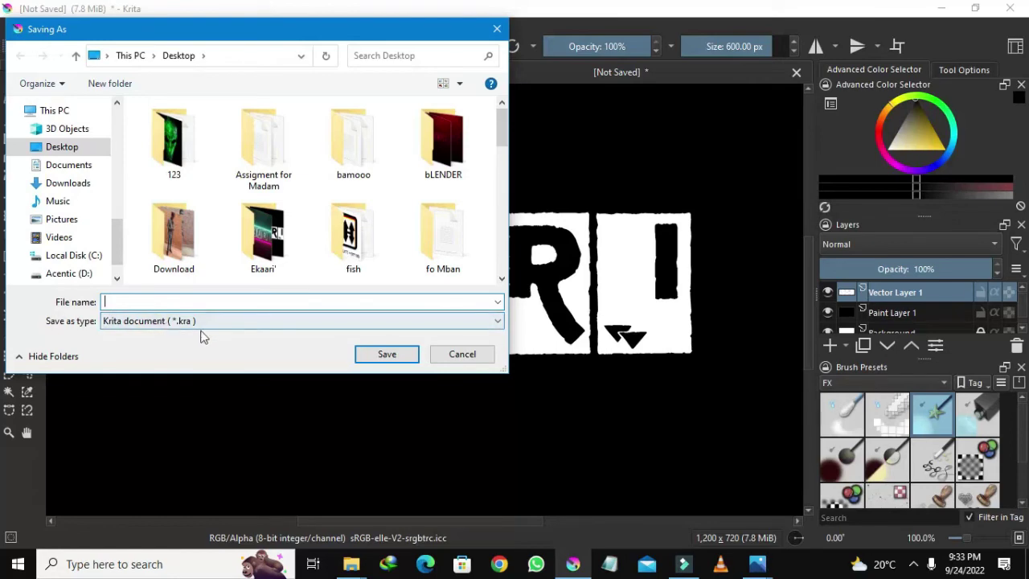
{"action": "left_click", "coordinate": [147, 323]}
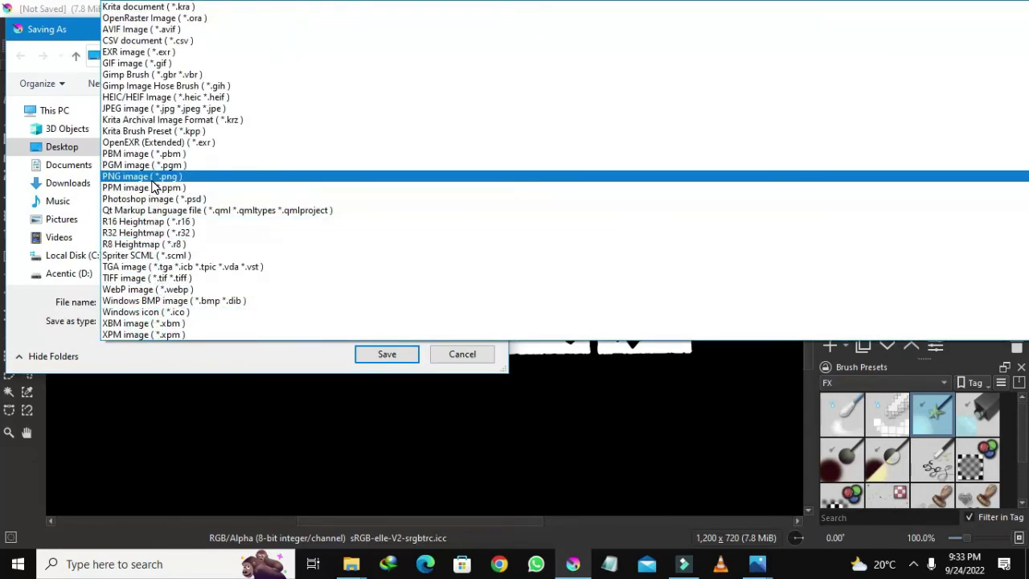
{"action": "left_click", "coordinate": [152, 180]}
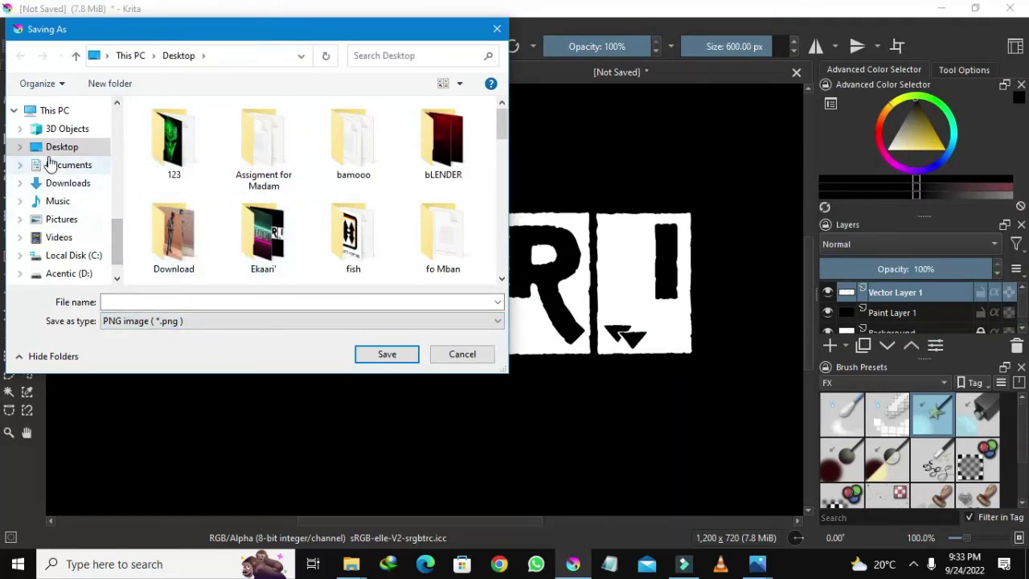
{"action": "left_click", "coordinate": [197, 299]}
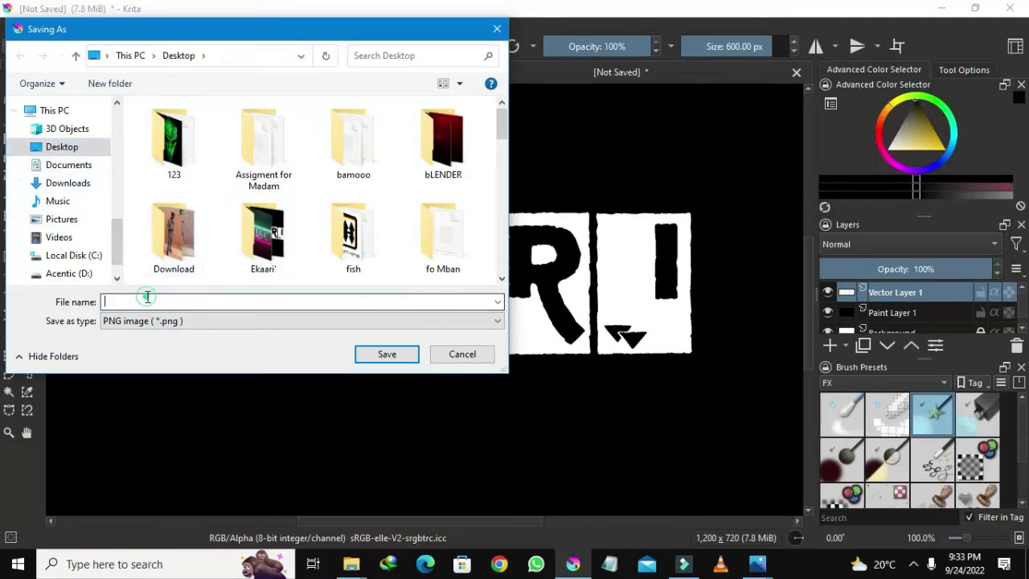
{"action": "type", "text": "Ekaru"}
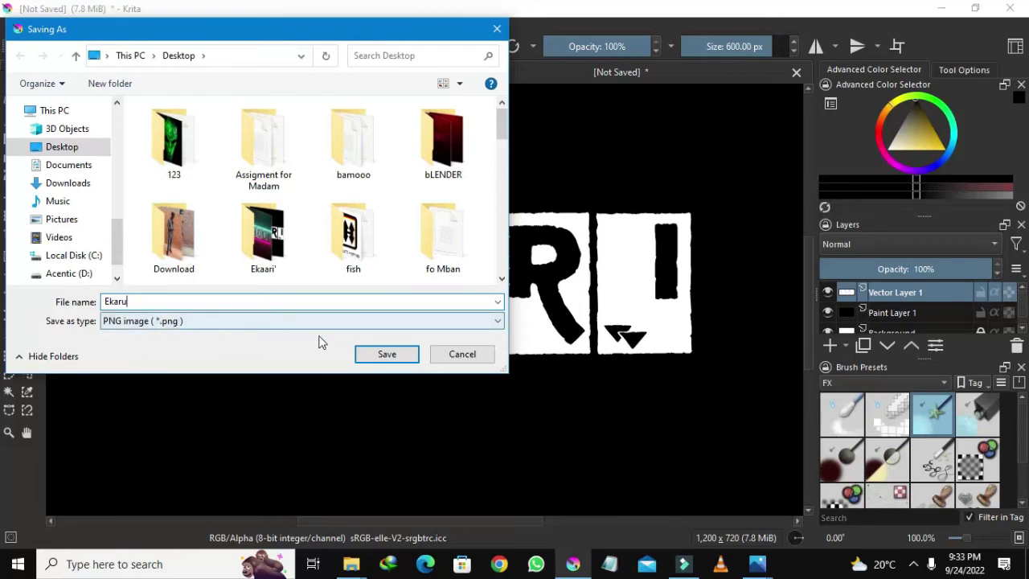
{"action": "left_click", "coordinate": [384, 356]}
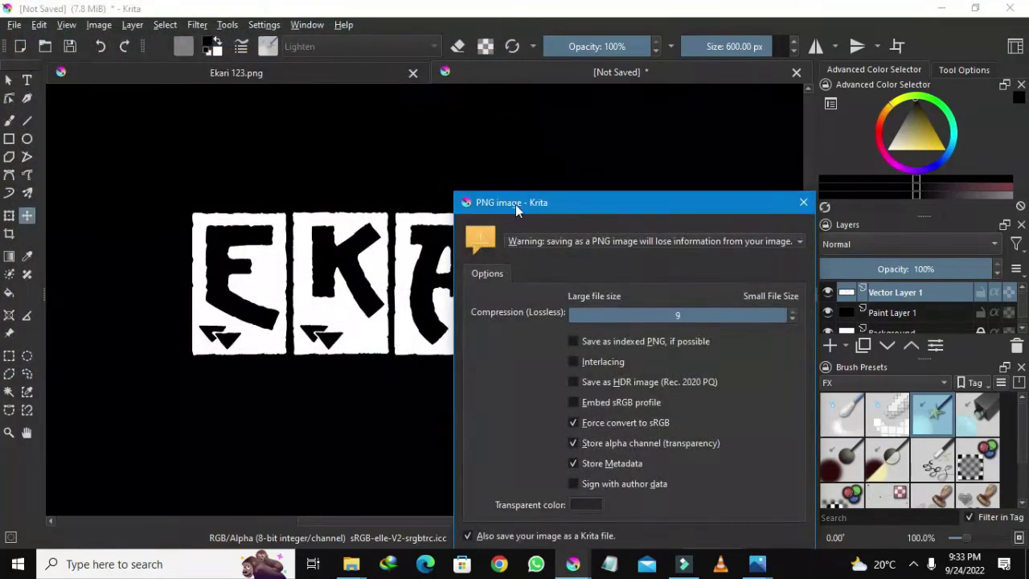
- Finish the PNG export with lossless compression at 9 and without also saving the image as a Krita file
{"action": "left_click_drag", "start_coordinate": [529, 204], "coordinate": [514, 78]}
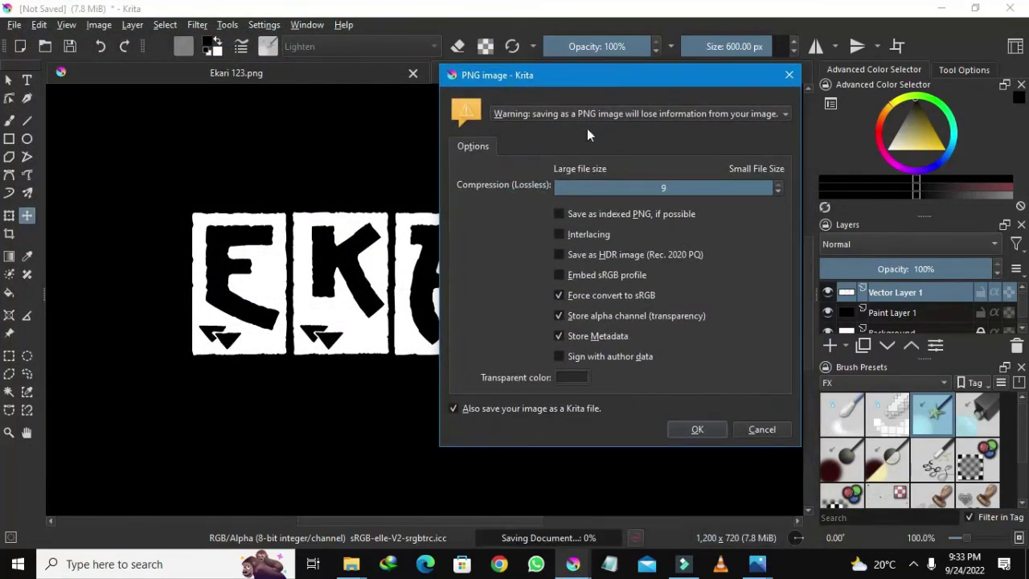
{"action": "left_click_drag", "start_coordinate": [575, 70], "coordinate": [482, 59]}
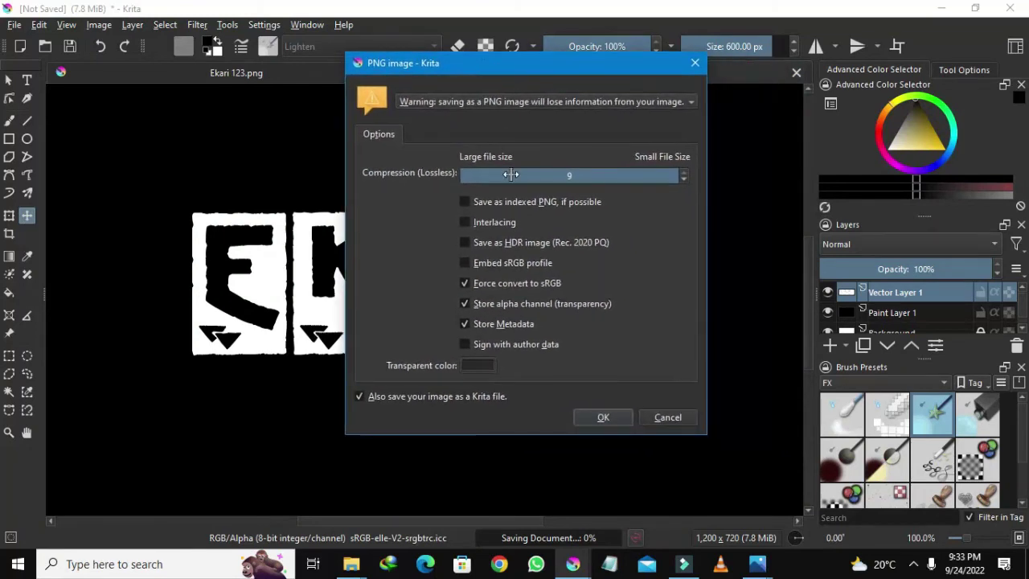
{"action": "left_click_drag", "start_coordinate": [511, 178], "coordinate": [700, 181]}
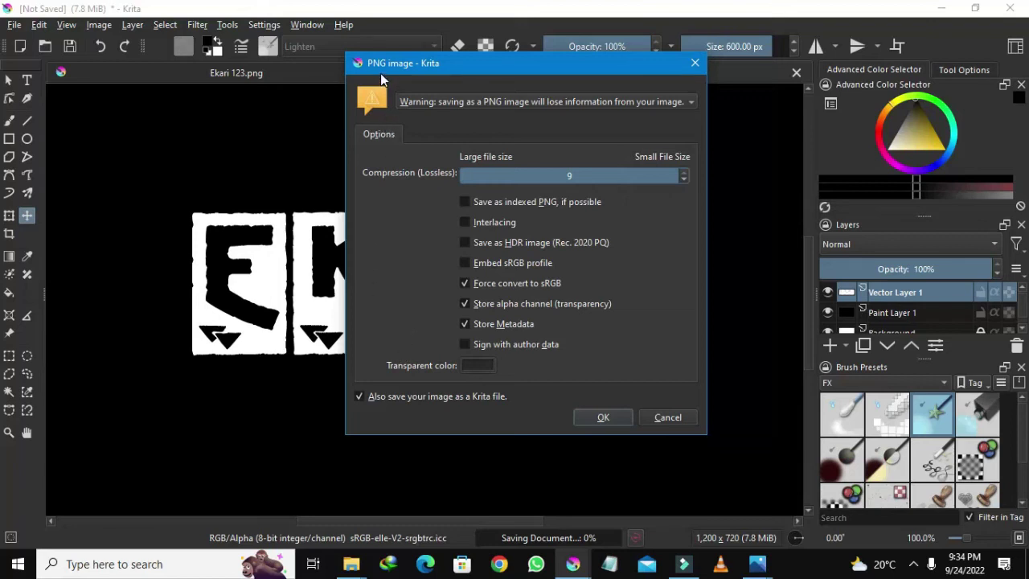
{"action": "left_click_drag", "start_coordinate": [382, 70], "coordinate": [419, 76]}
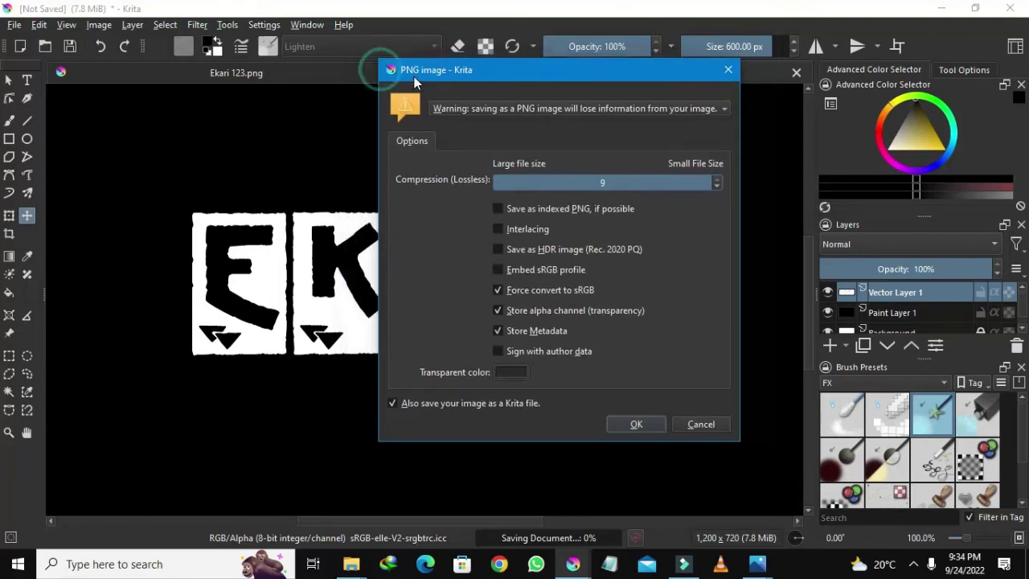
{"action": "left_click", "coordinate": [396, 403]}
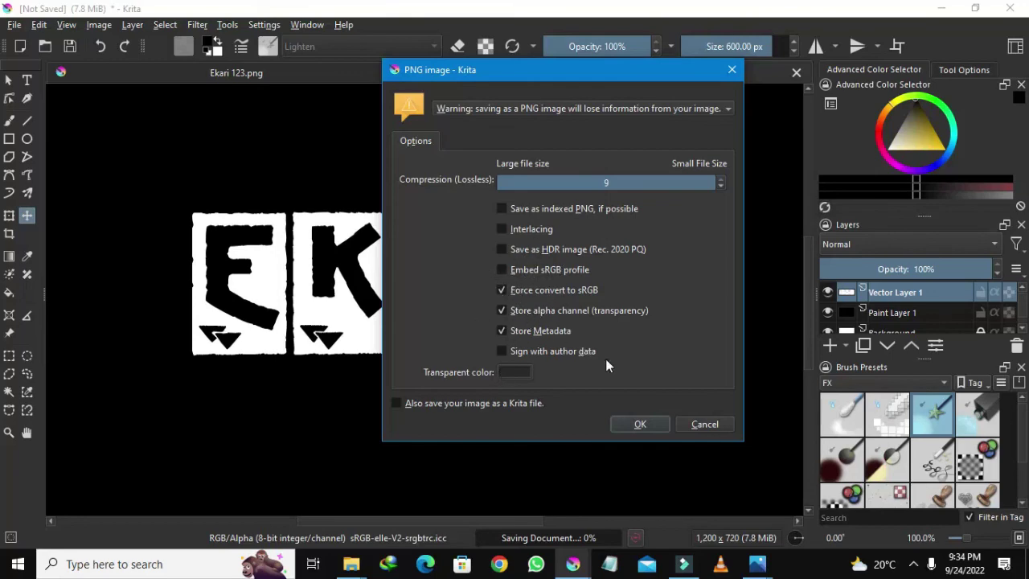
{"action": "left_click", "coordinate": [638, 423]}
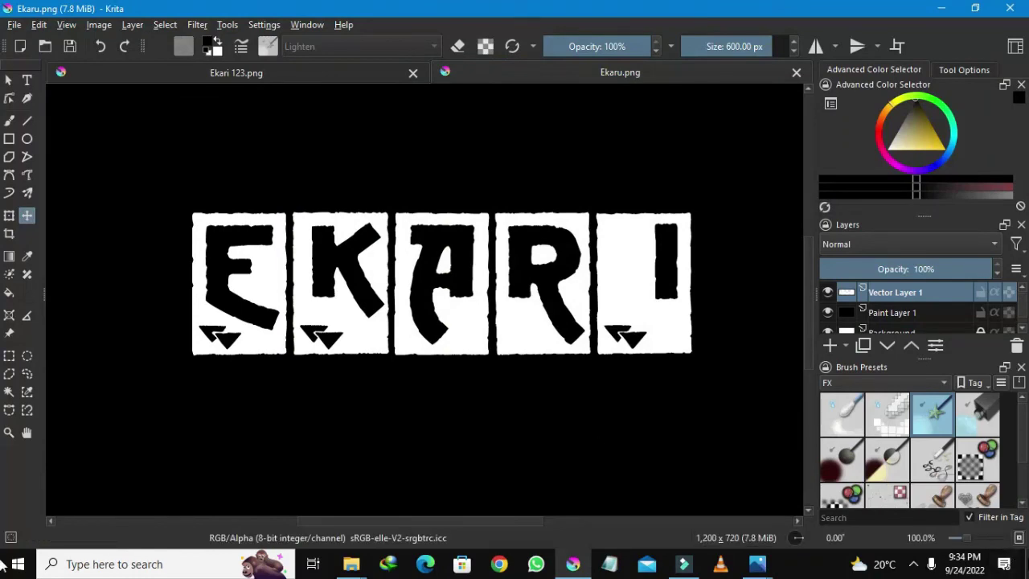
- Refresh the desktop, open the exported Ekaru image to check it, close the viewer and return to Krita
{"action": "left_click", "coordinate": [1026, 563]}
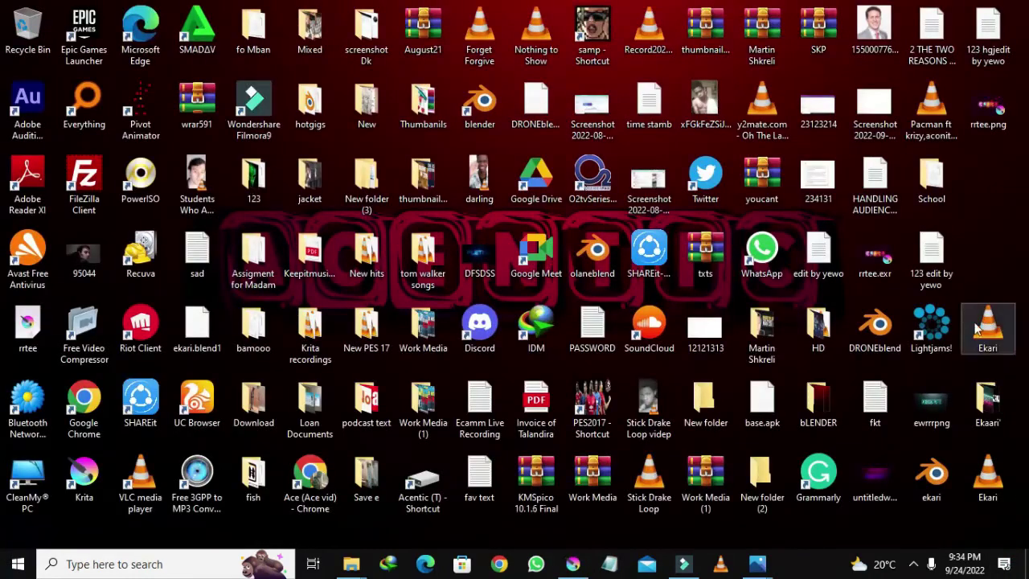
{"action": "right_click", "coordinate": [992, 216]}
{"action": "left_click", "coordinate": [936, 257]}
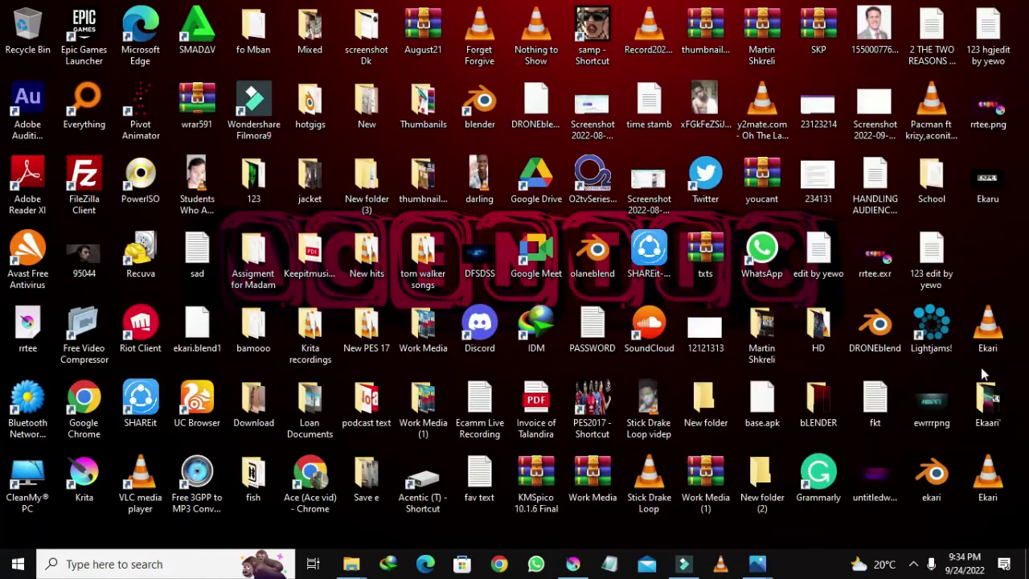
{"action": "double_click", "coordinate": [994, 190]}
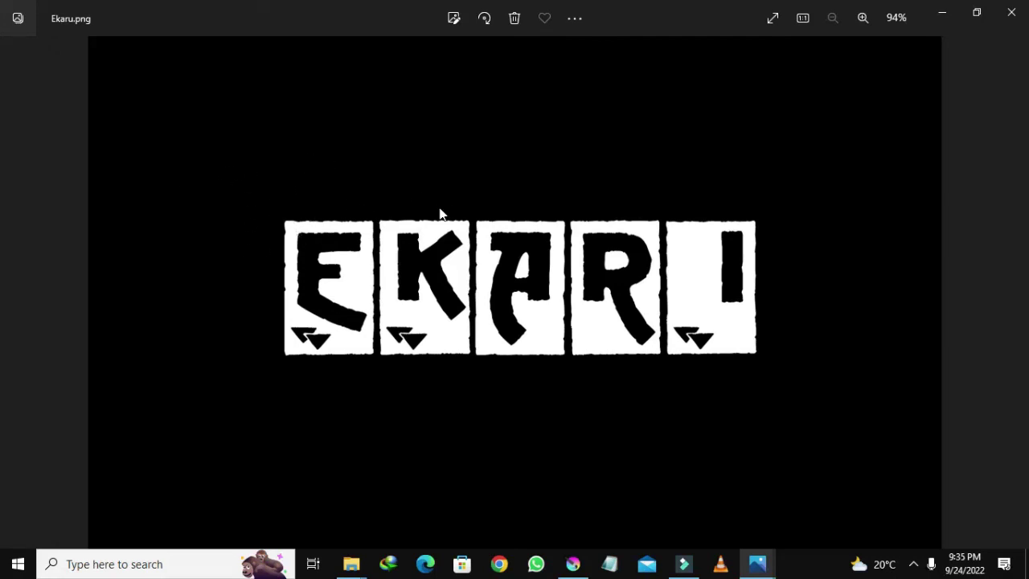
{"action": "left_click", "coordinate": [1010, 12]}
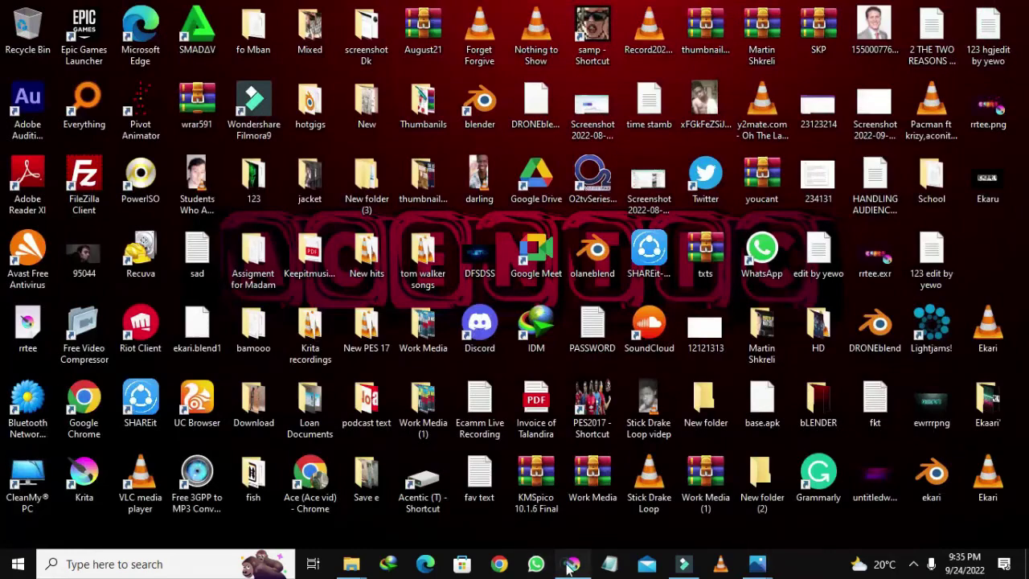
{"action": "left_click", "coordinate": [572, 564]}
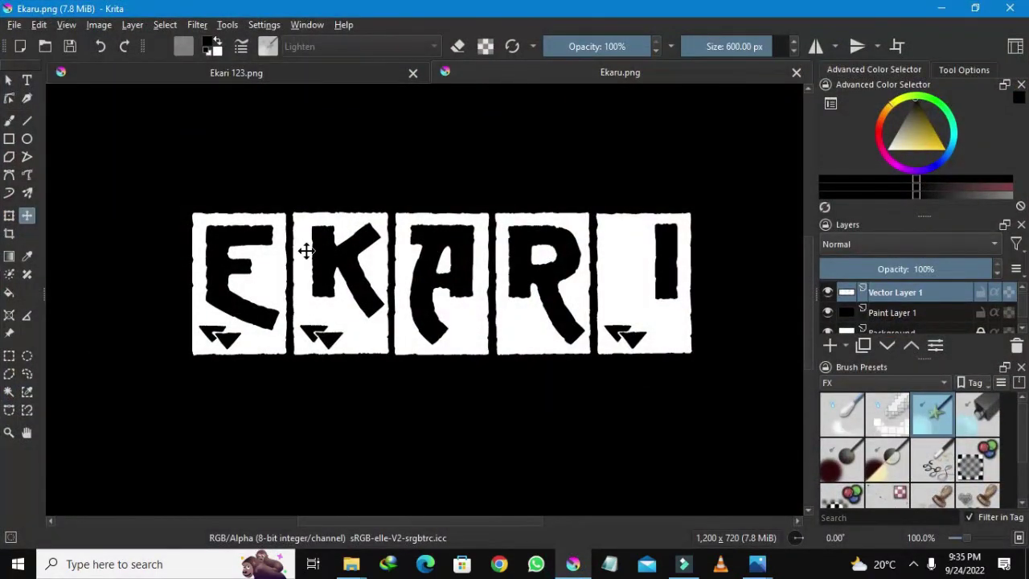